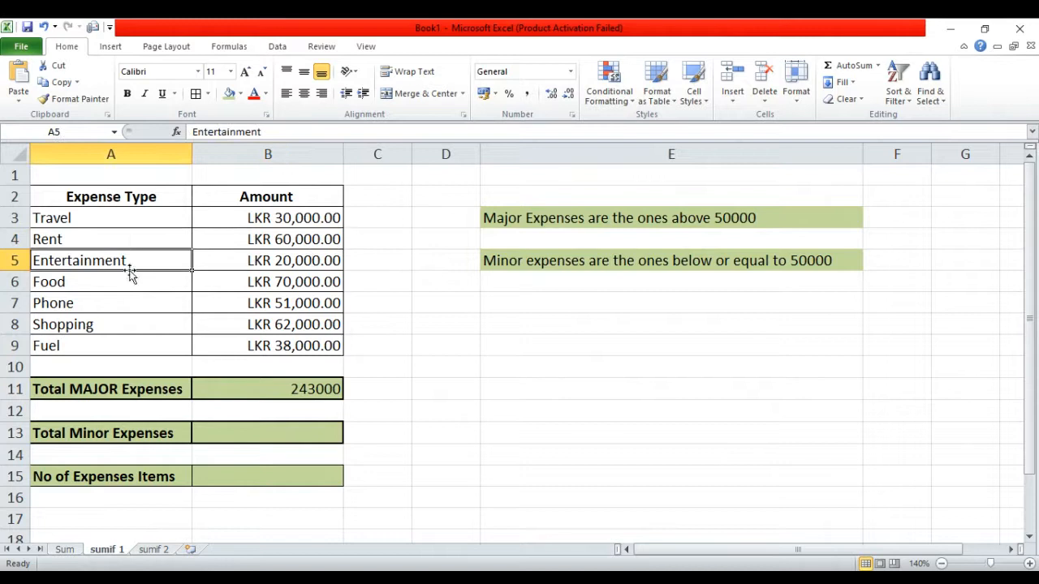
Review the expense types and their amounts from the Food row down to the Fuel row.
click(160, 285)
click(279, 283)
click(60, 304)
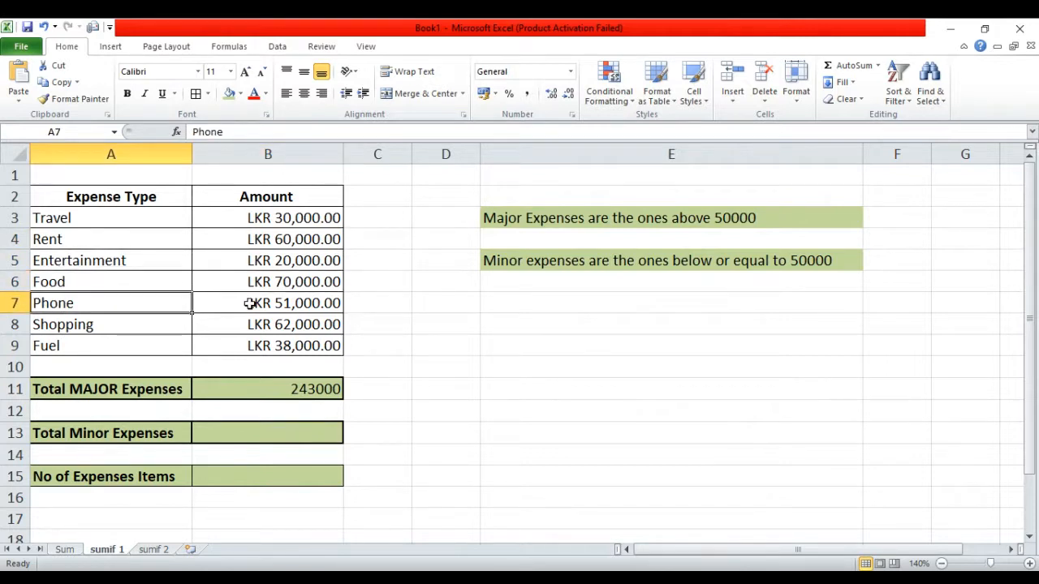
click(251, 303)
click(90, 326)
click(263, 330)
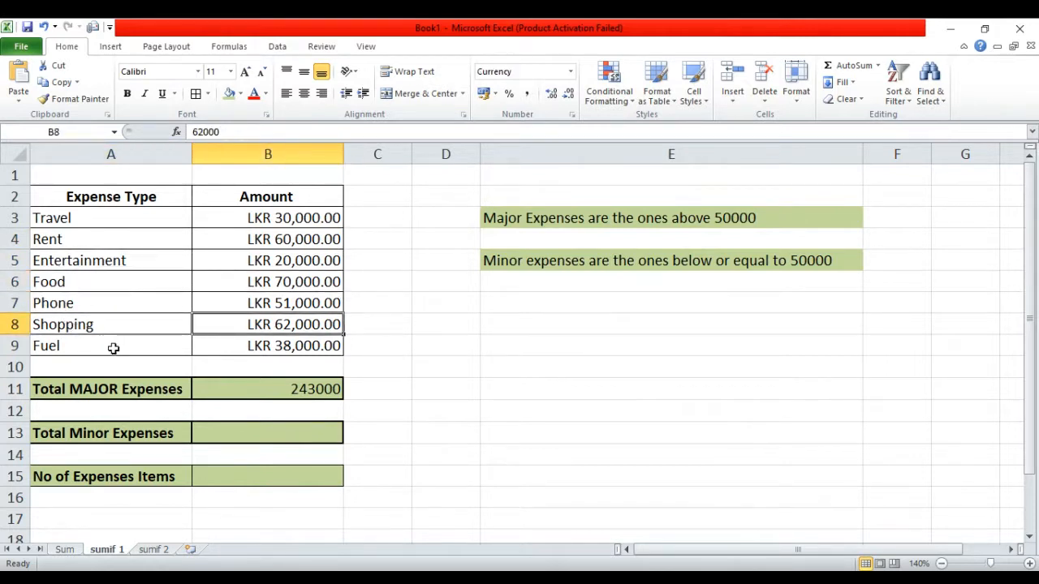
click(118, 346)
click(301, 341)
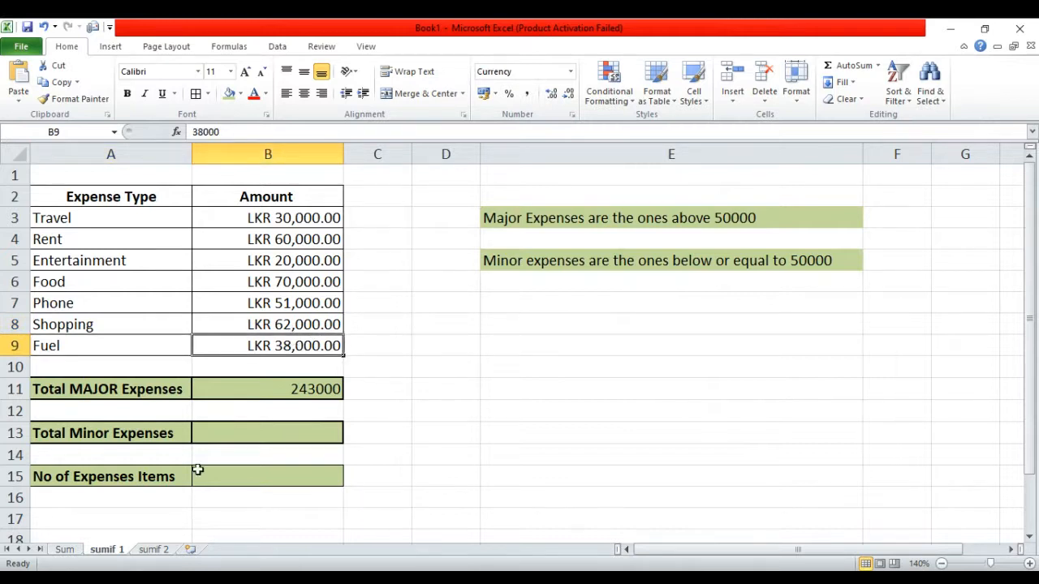
Clear the existing Total MAJOR Expenses result from cell B11.
click(294, 389)
key(Delete)
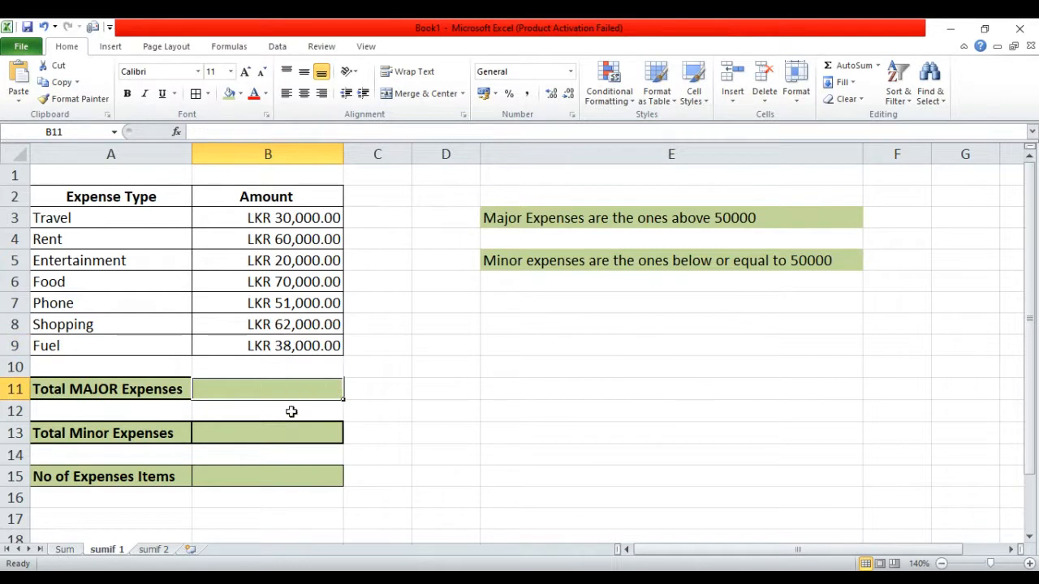
click(561, 485)
Examine the major and minor total labels and the definitions of major and minor expenses in E3 and E5.
click(115, 391)
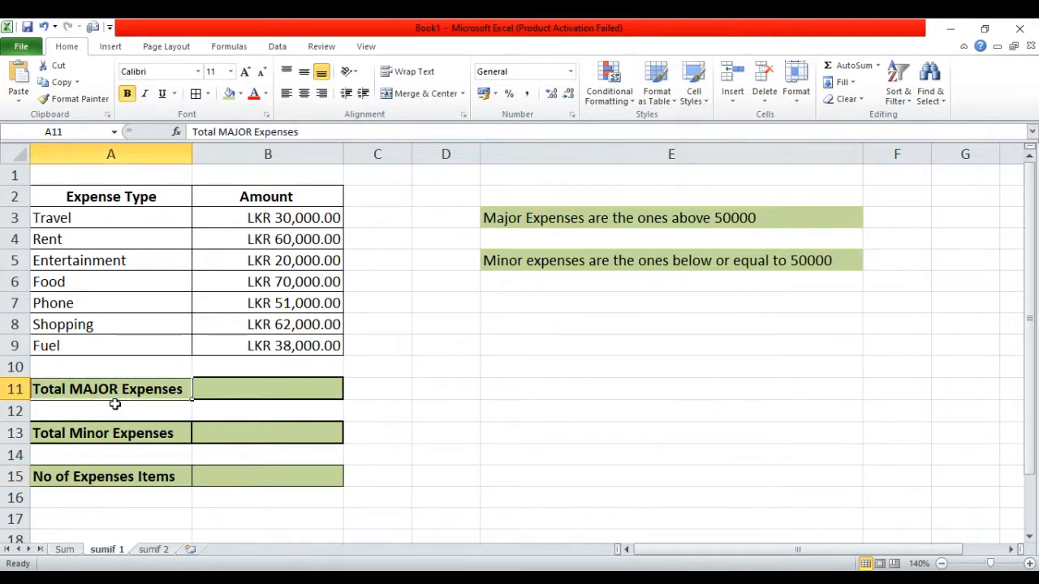
click(97, 434)
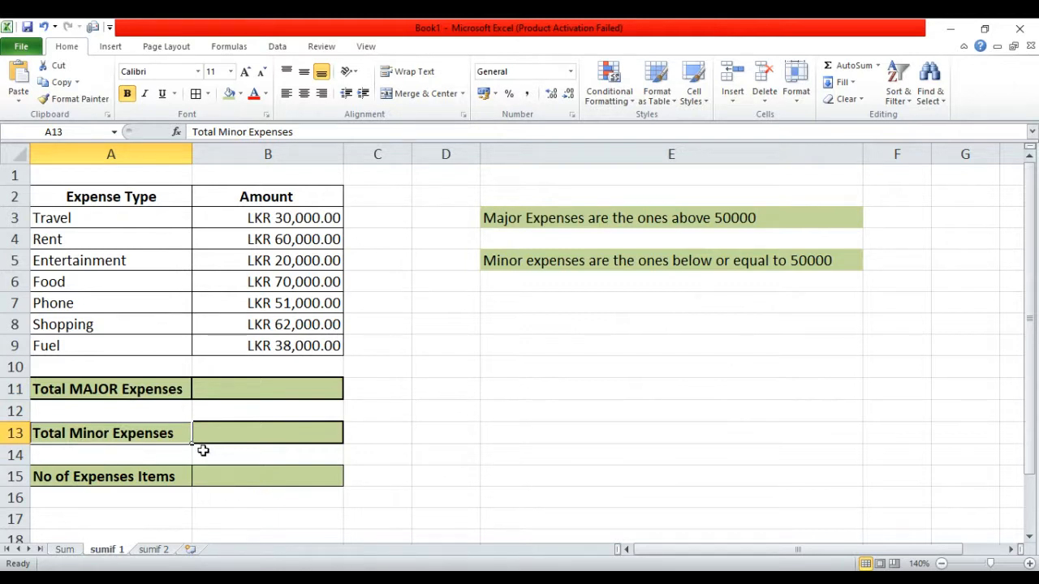
click(513, 216)
drag(513, 217, 606, 276)
click(633, 342)
click(533, 223)
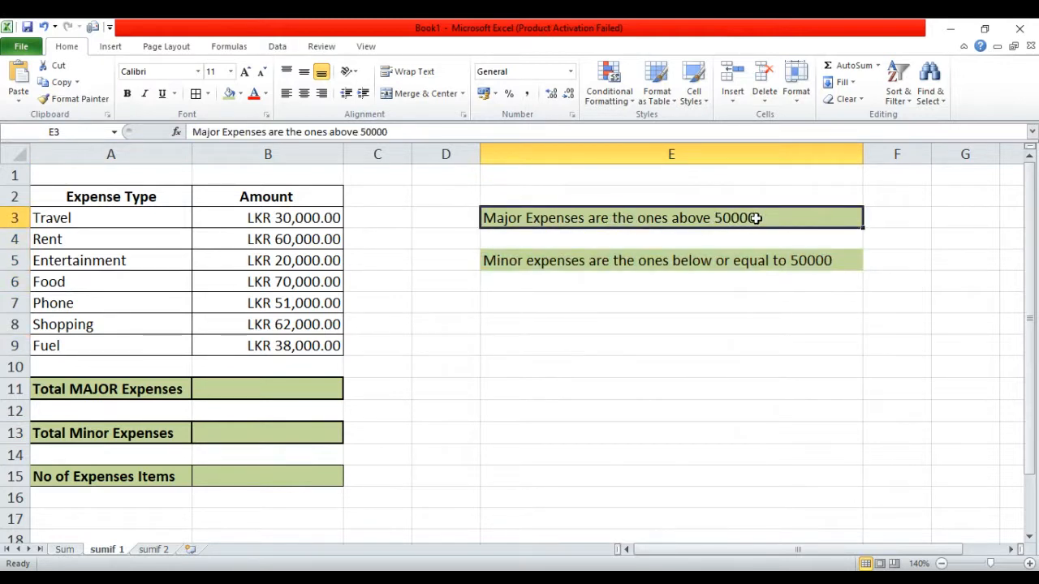
Fill the amounts above 50000 for Rent, Food, Phone and Shopping (B4, B6, B7, B8) with yellow.
click(291, 237)
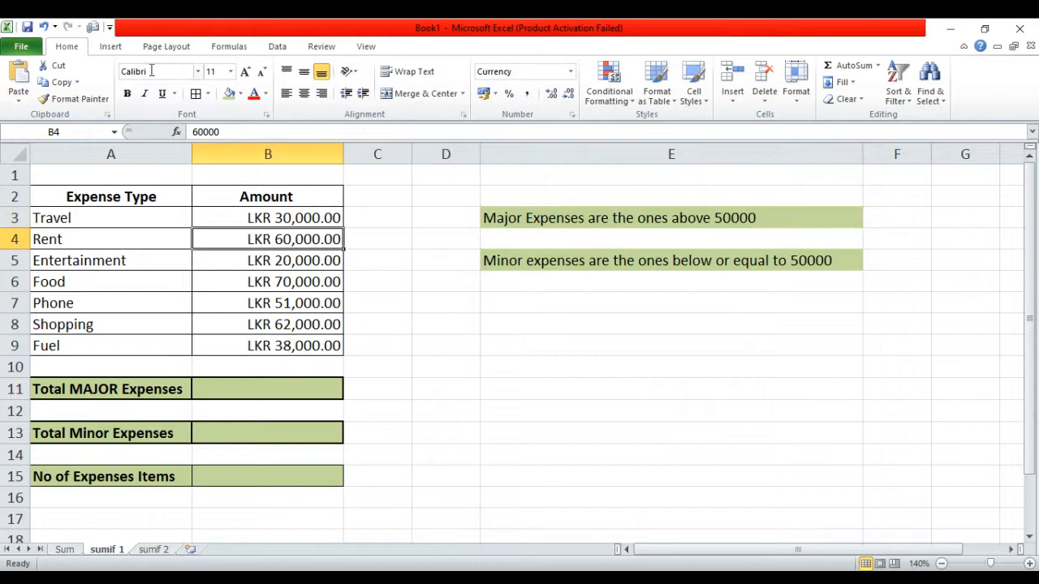
click(240, 93)
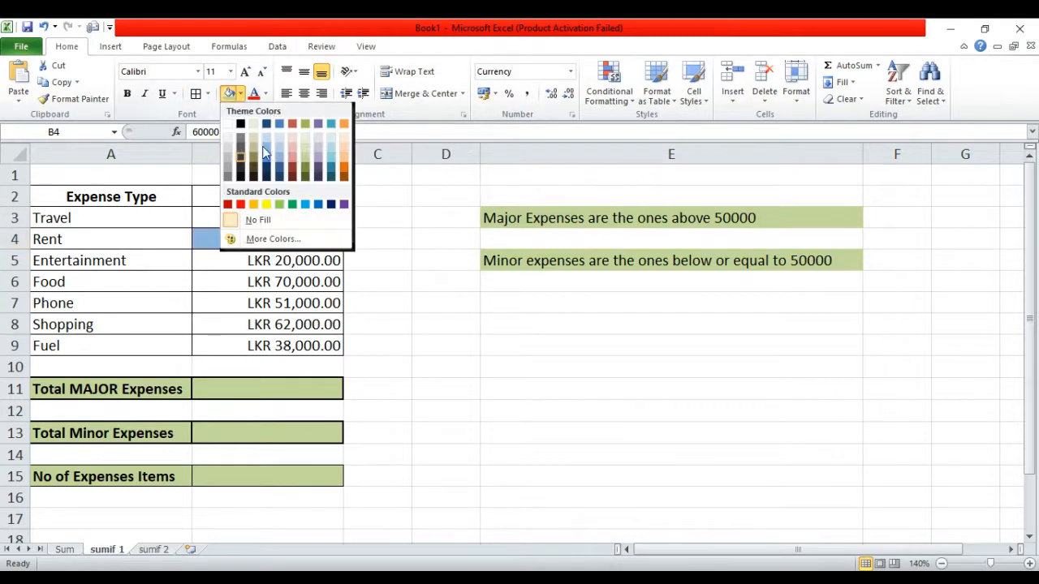
click(266, 204)
click(435, 346)
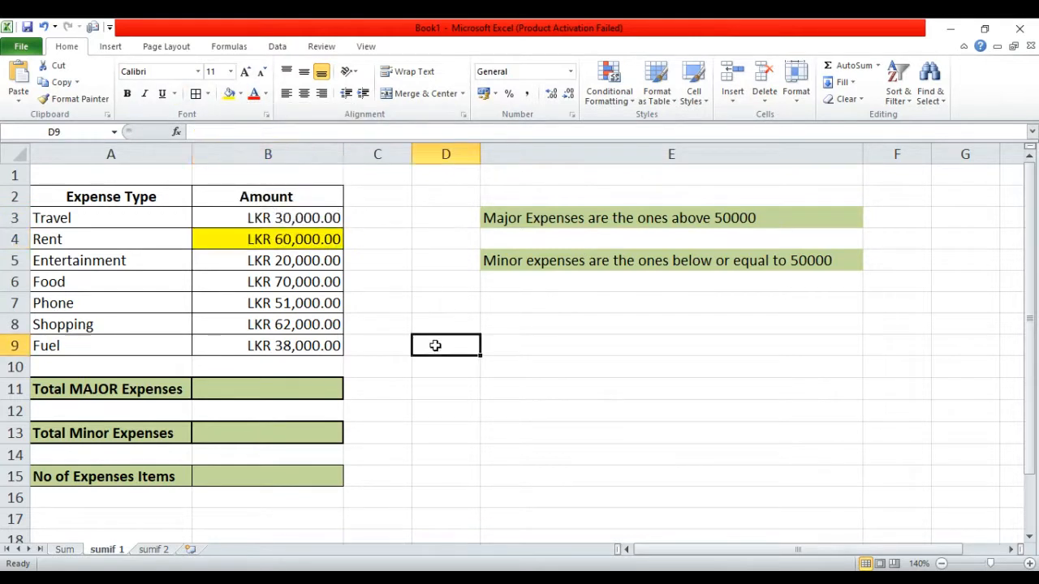
click(293, 240)
click(300, 282)
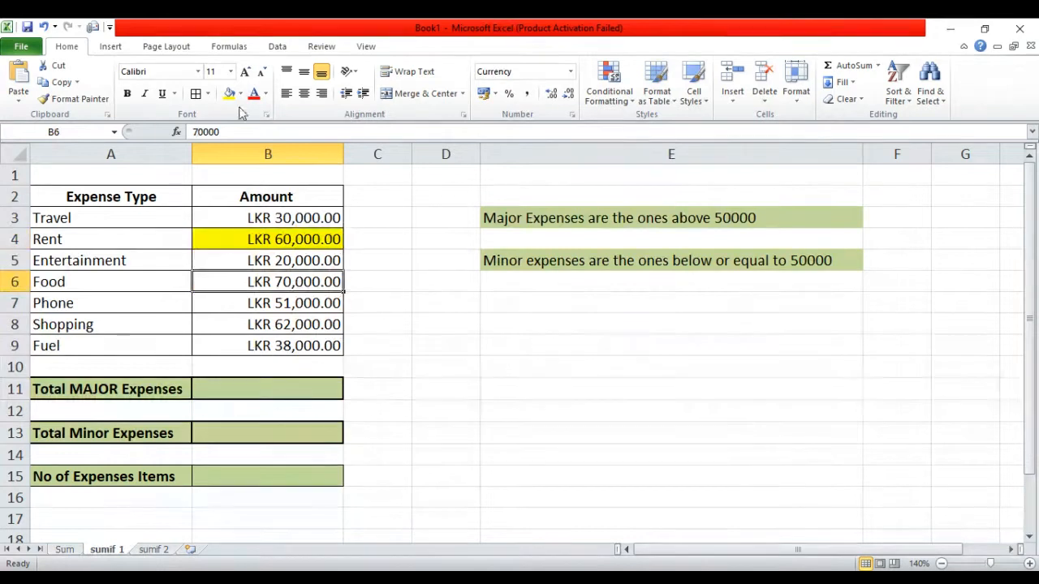
click(229, 93)
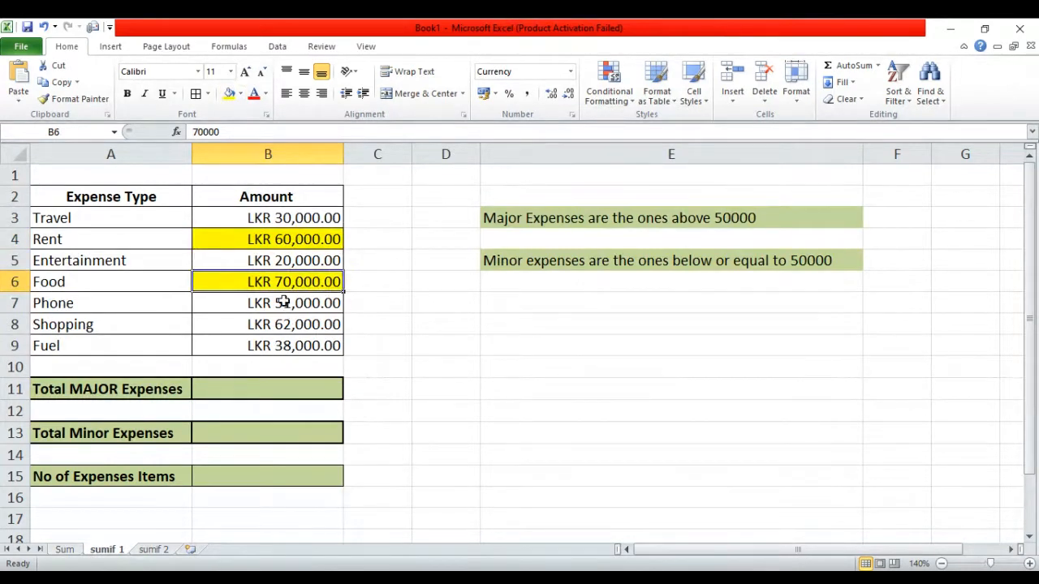
click(286, 305)
click(229, 94)
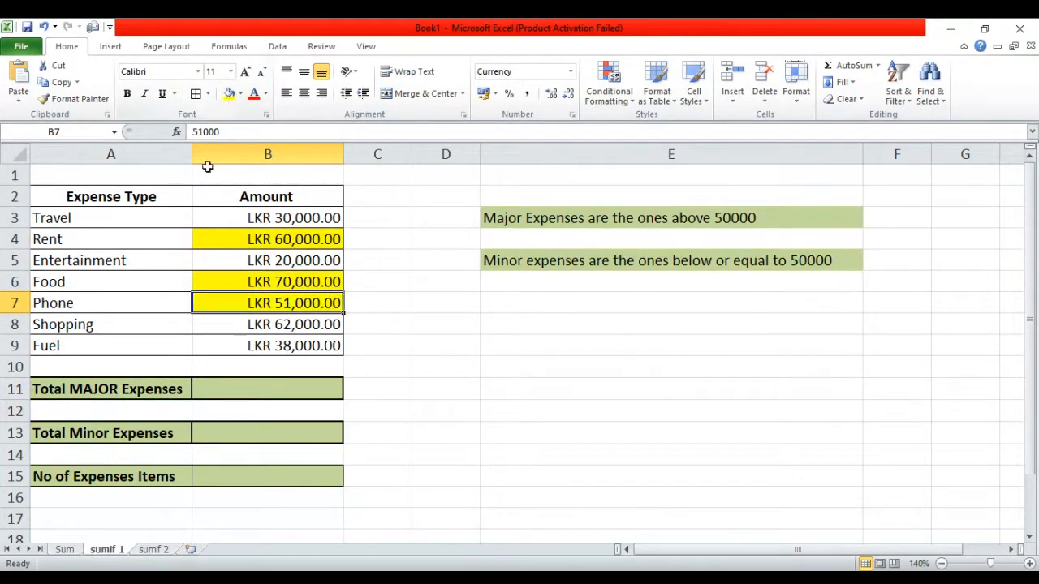
click(279, 324)
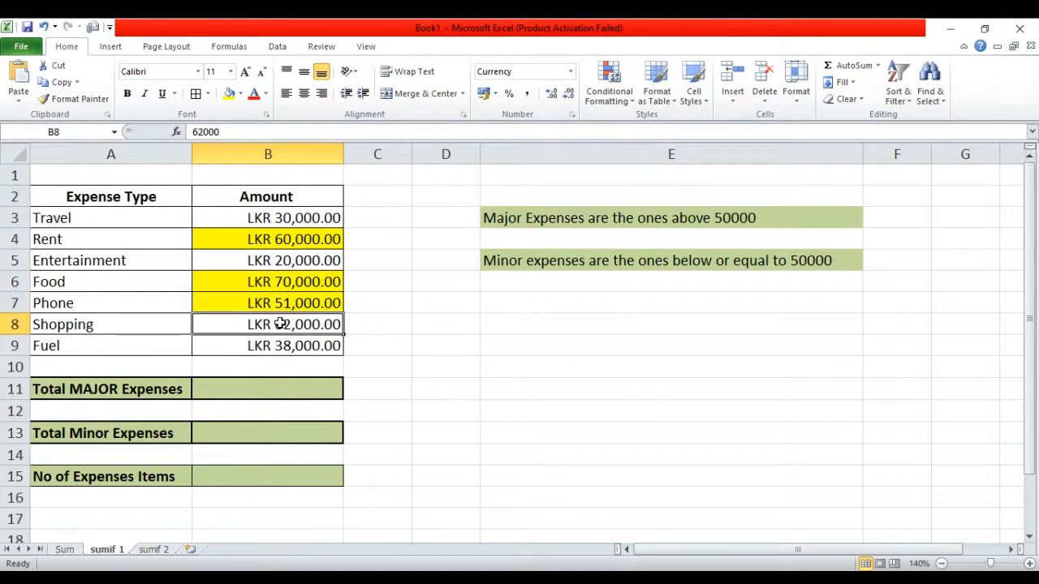
click(229, 94)
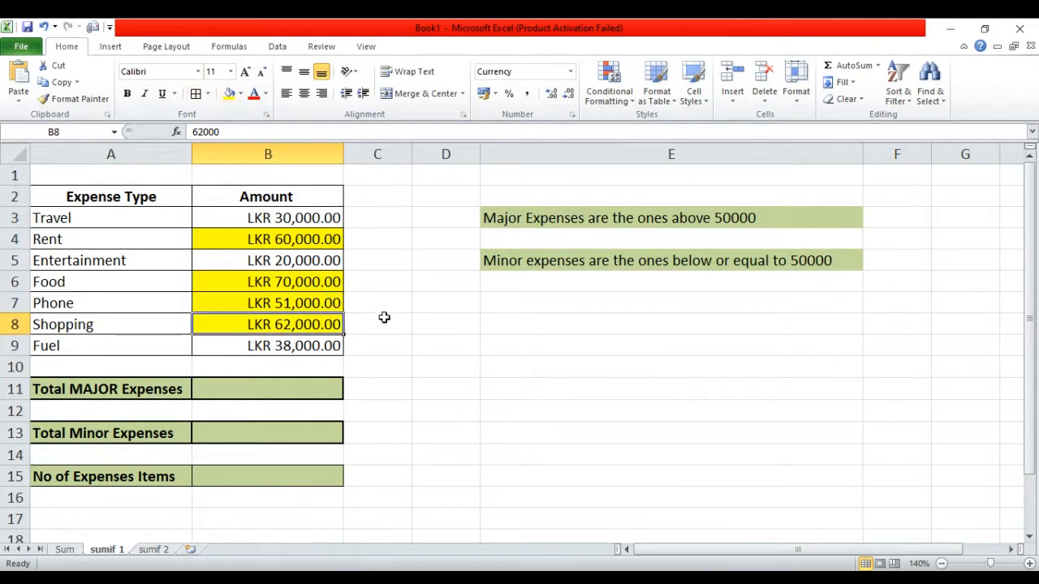
Fill the amounts below 50000 for Travel, Entertainment and Fuel (B3, B5, B9) with a blue theme color.
click(284, 216)
click(243, 96)
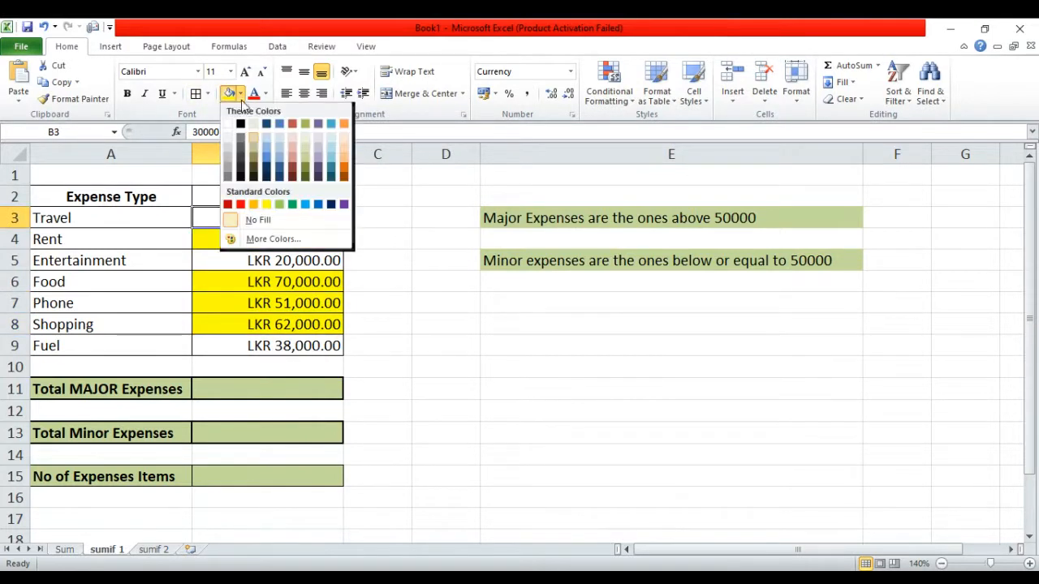
click(280, 158)
click(274, 265)
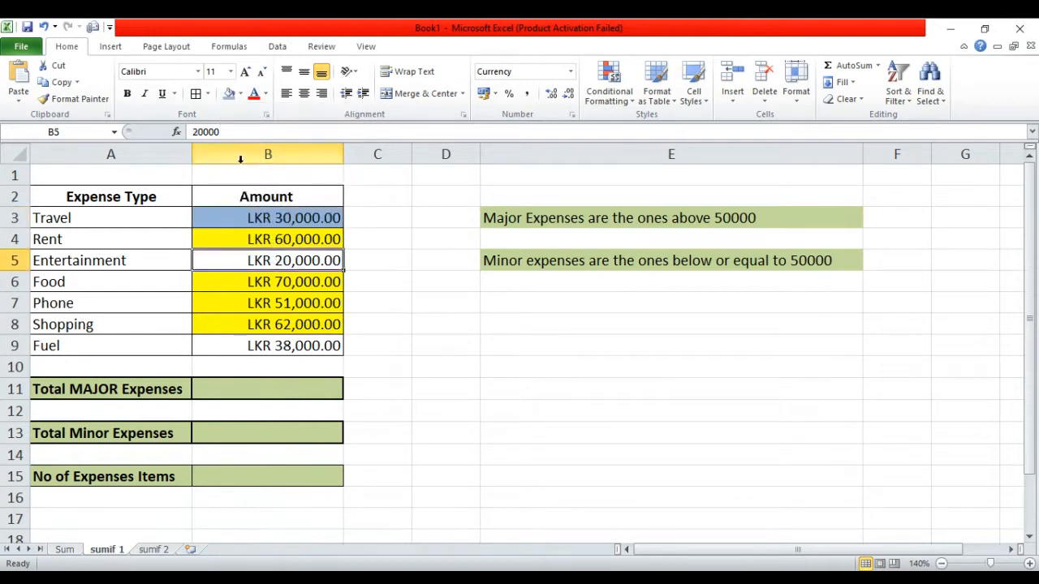
click(229, 93)
click(276, 349)
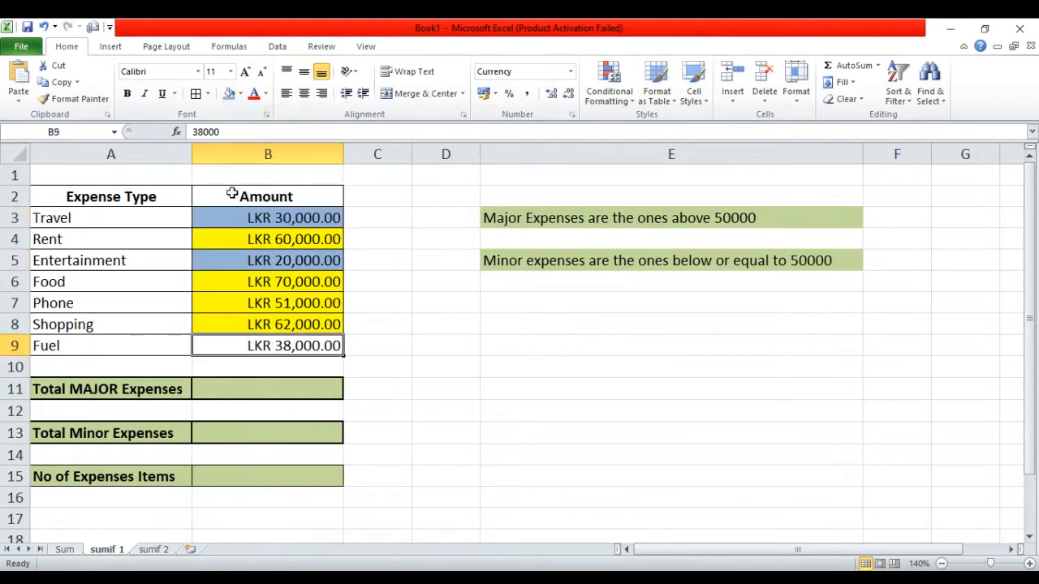
click(229, 93)
click(521, 473)
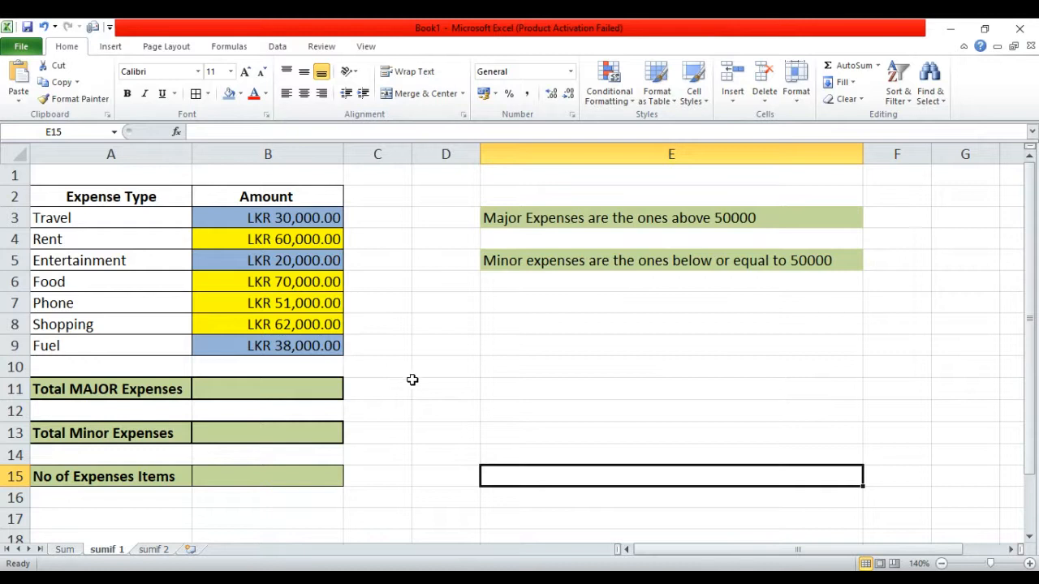
Enter the function name SUMIF as a text note in cell E7.
click(507, 305)
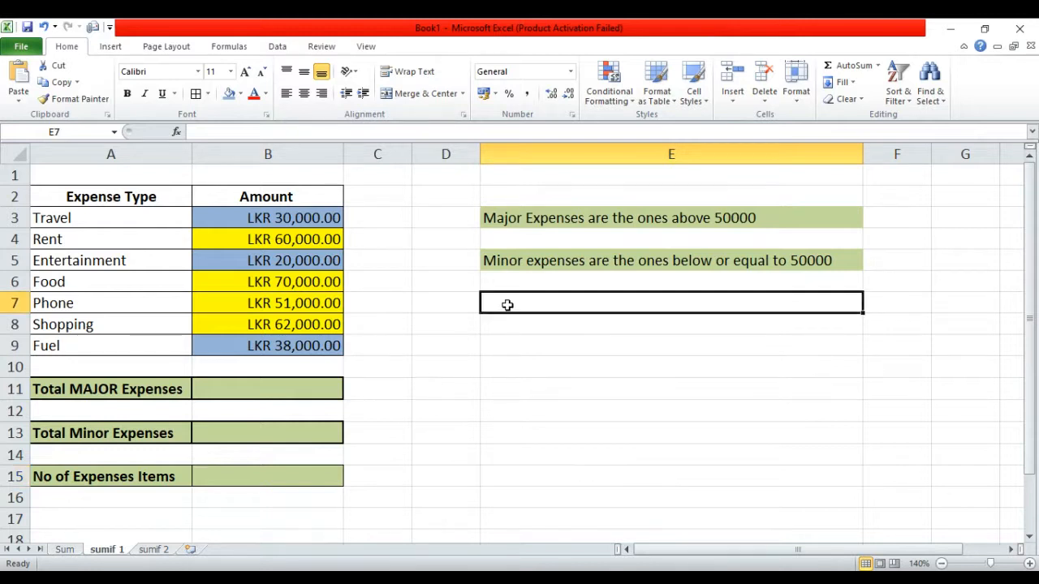
text(SUMIF)
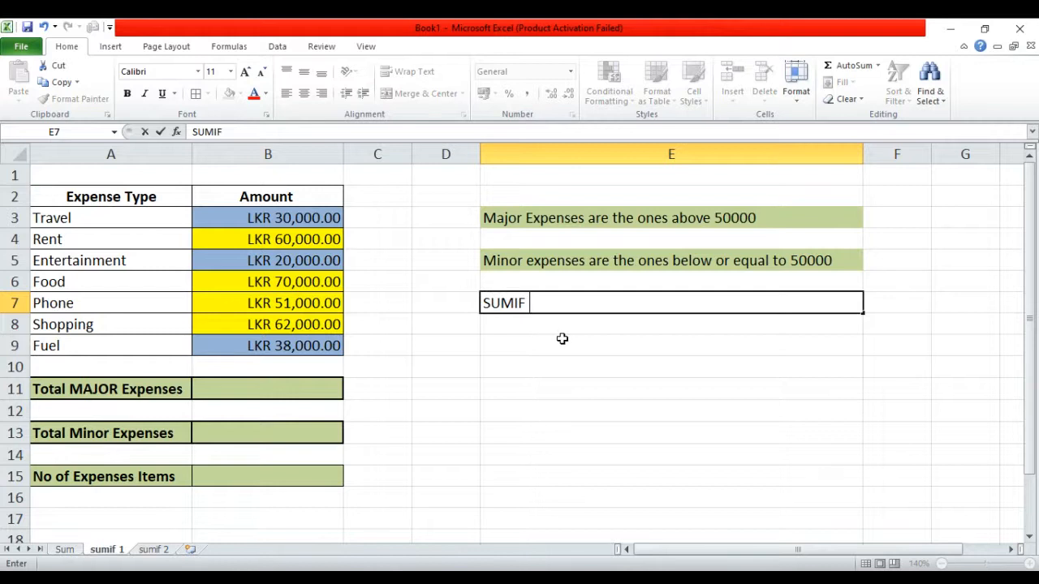
click(535, 349)
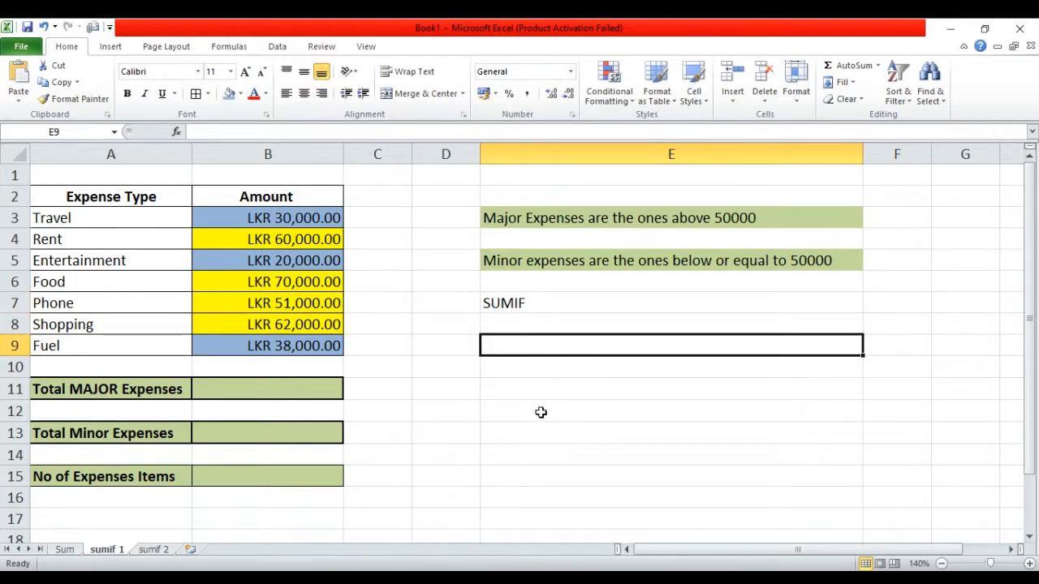
click(547, 302)
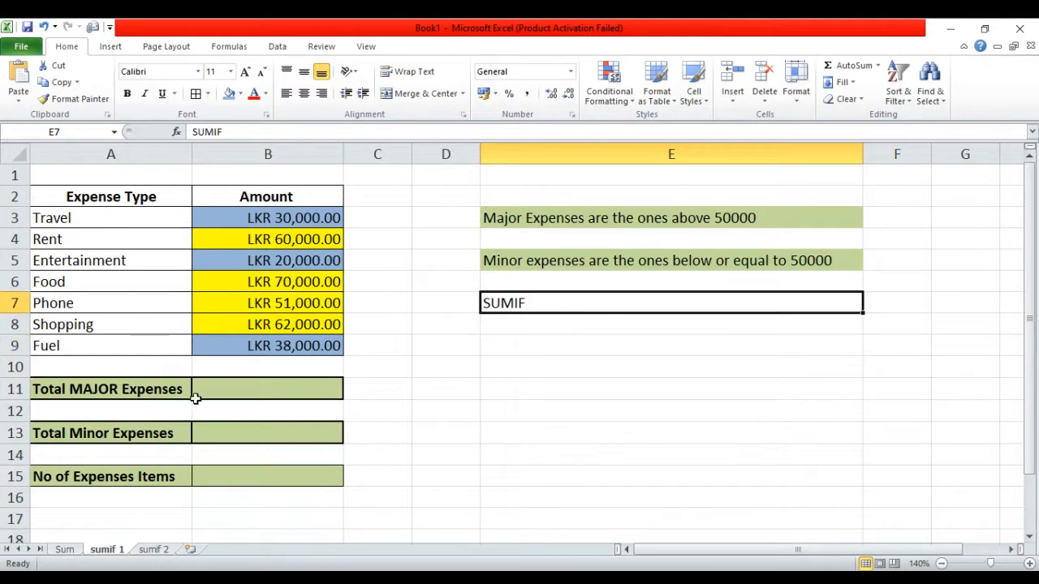
Begin a SUMIF formula in B11 for Total MAJOR Expenses with B3:B9 as the criteria range.
click(225, 388)
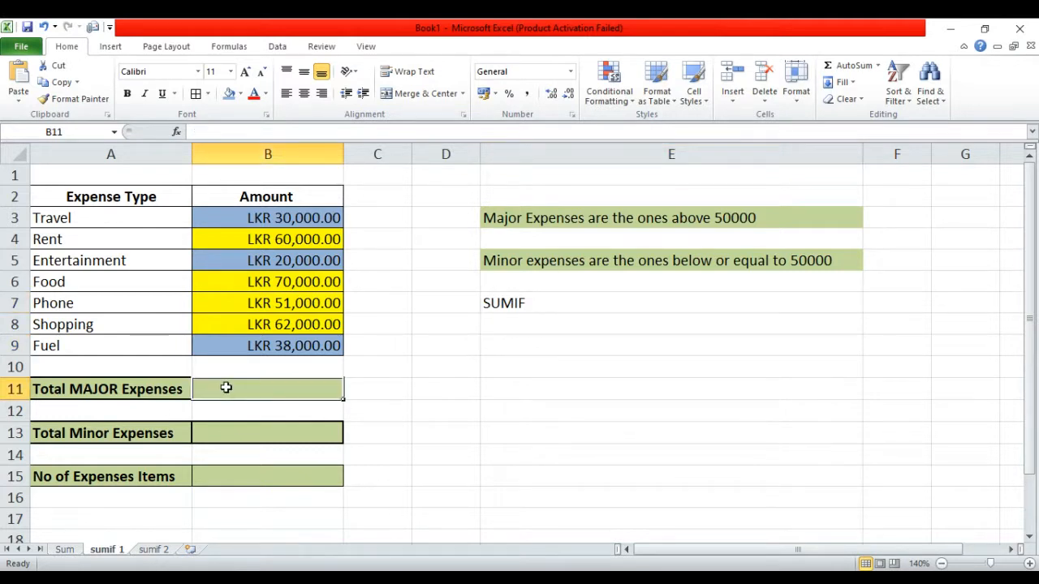
click(512, 427)
click(232, 388)
text(=)
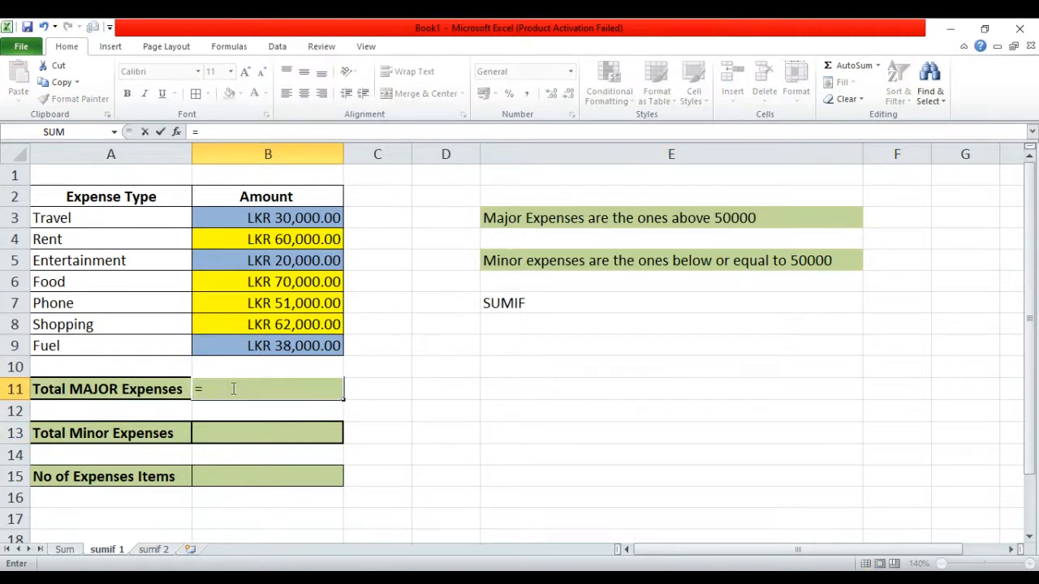
text(sumi)
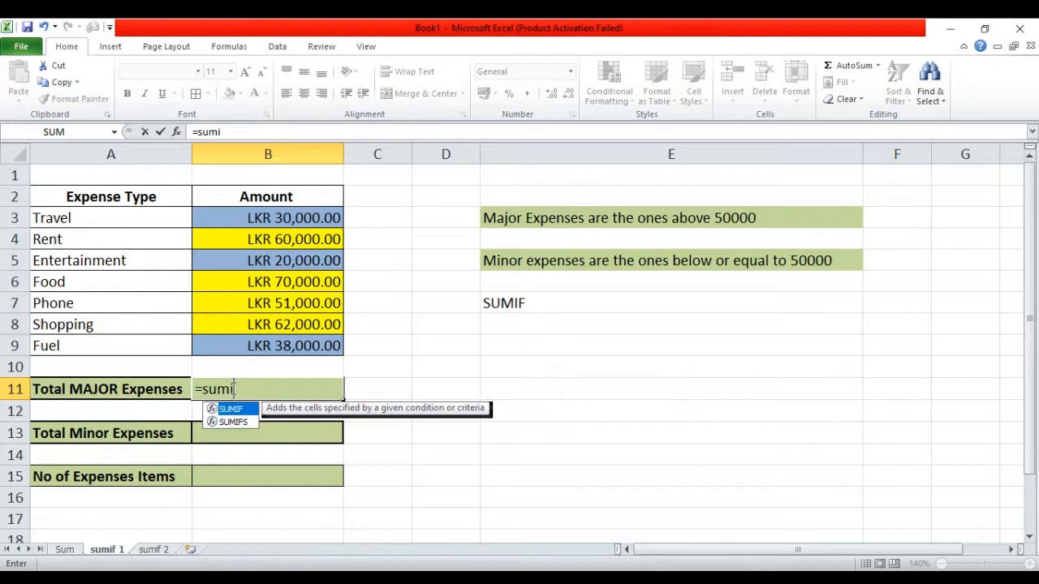
text(f)
double_click(232, 409)
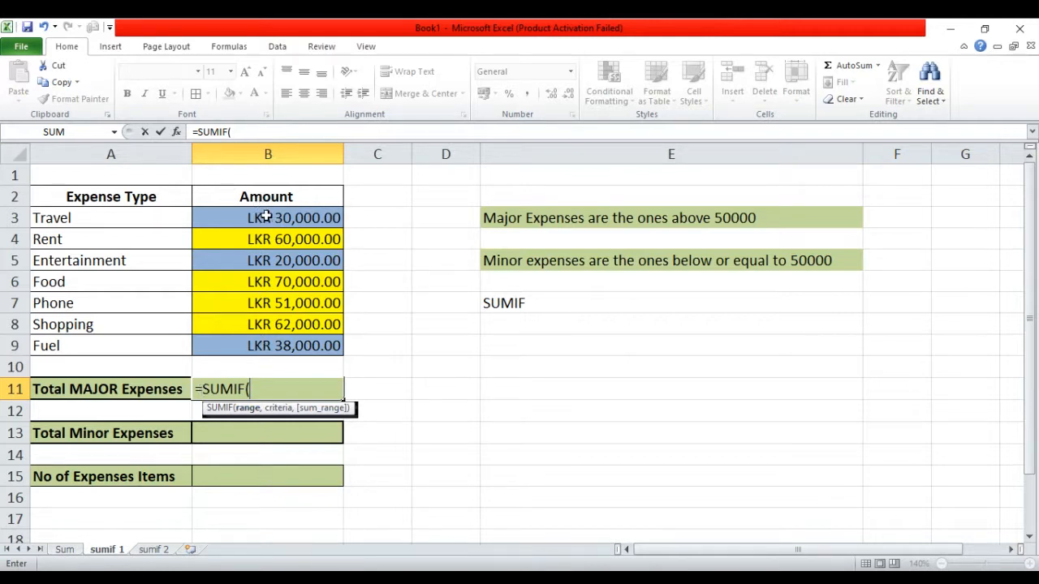
drag(265, 218, 264, 354)
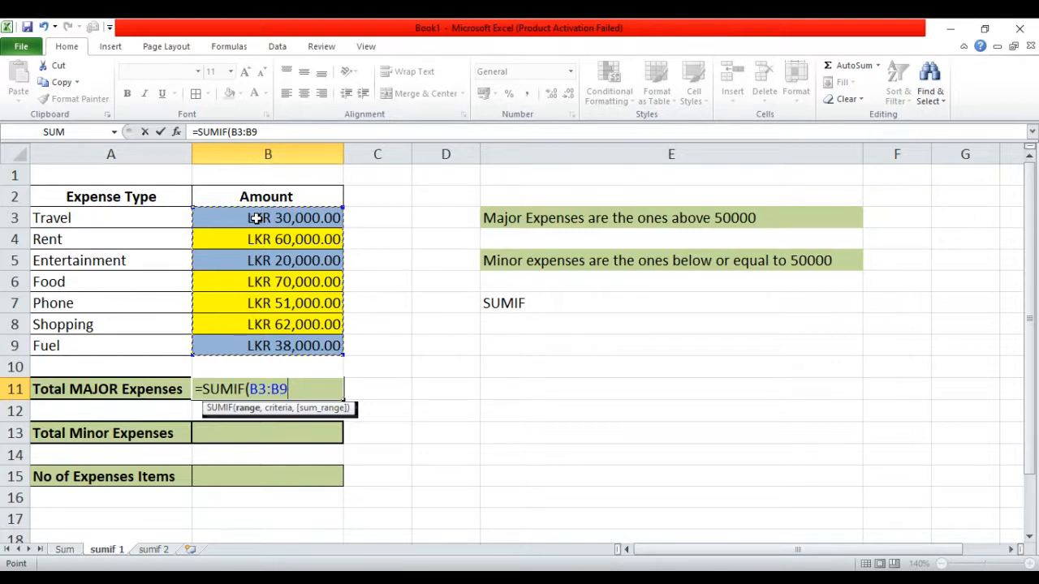
text(,)
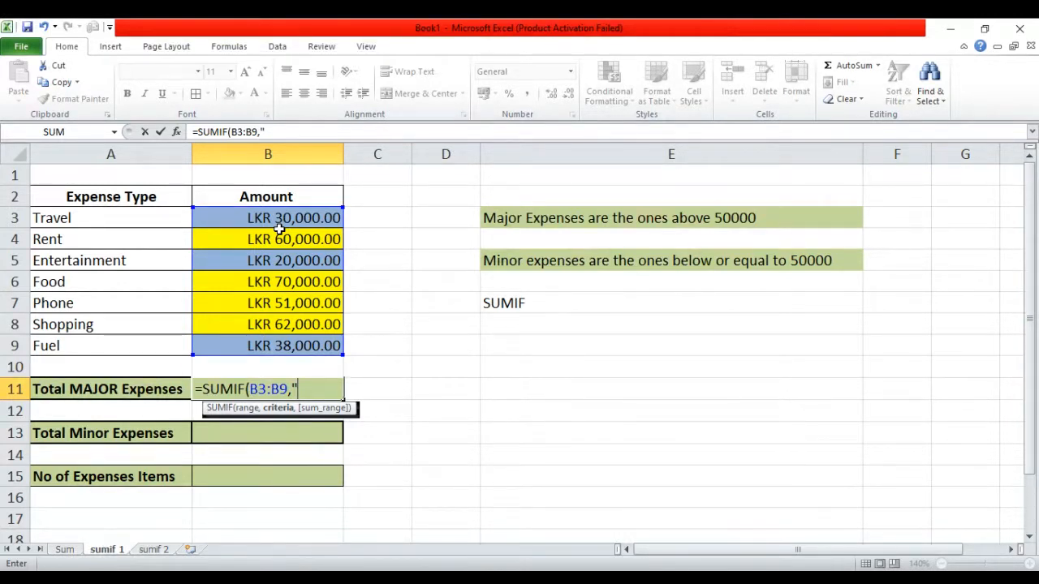
Complete the B11 SUMIF formula with the criteria ">50000" and the sum range B3:B9.
text(>50000)
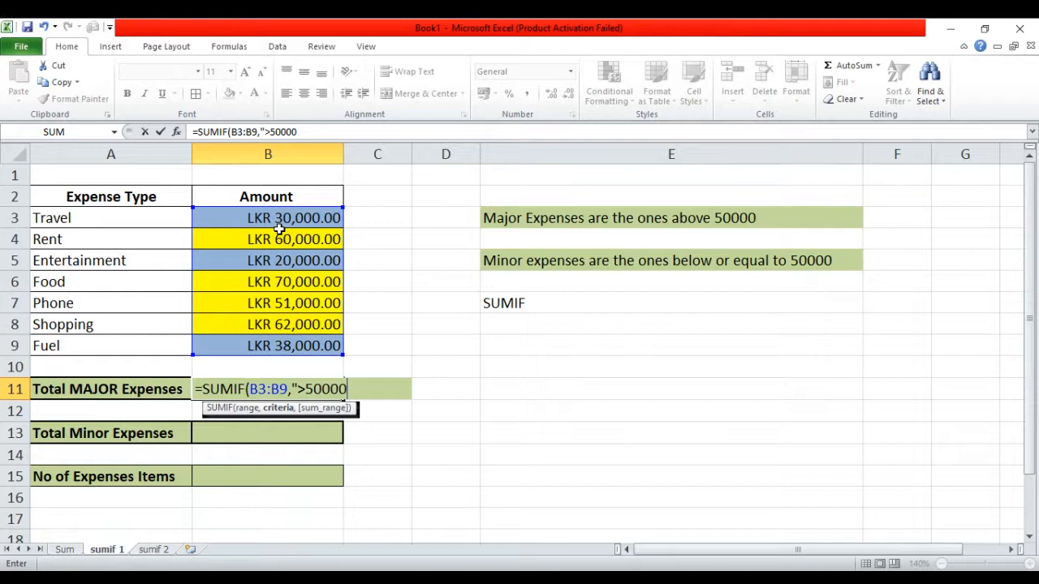
text(")
text(,)
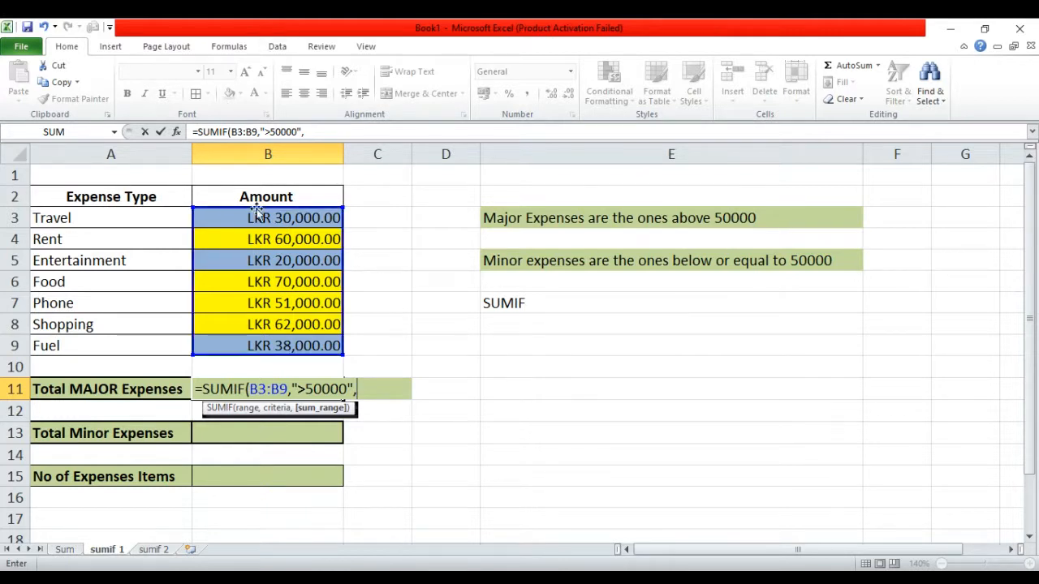
drag(255, 217, 261, 340)
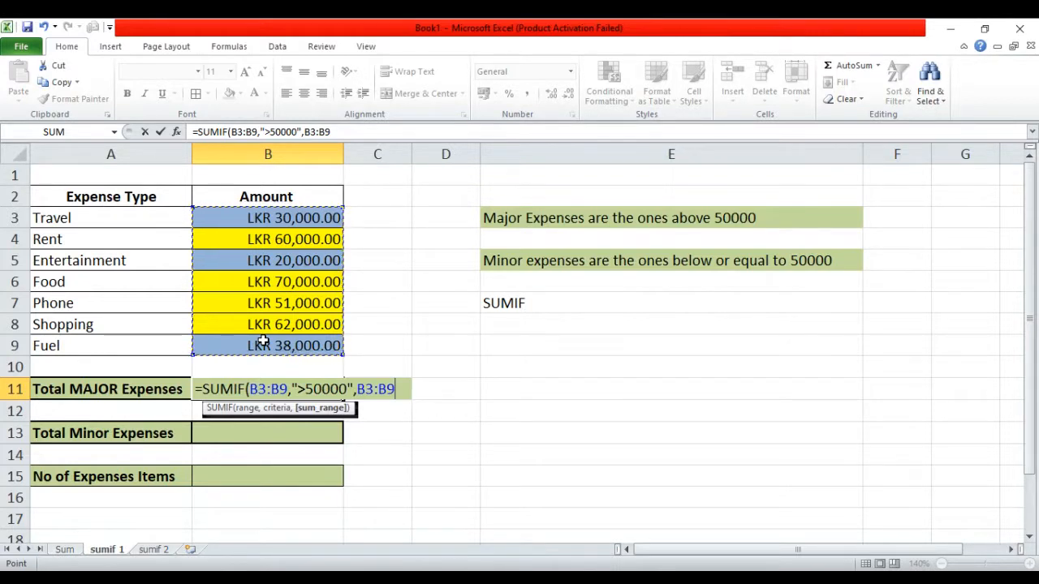
text())
key(Return)
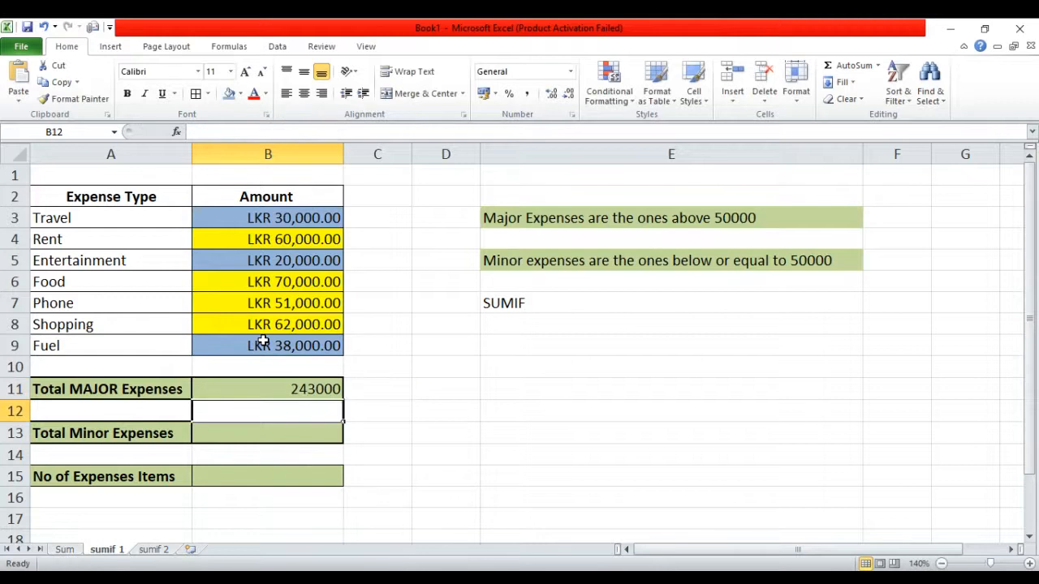
Check the formula in B11 against the amounts in B3:B9.
click(297, 389)
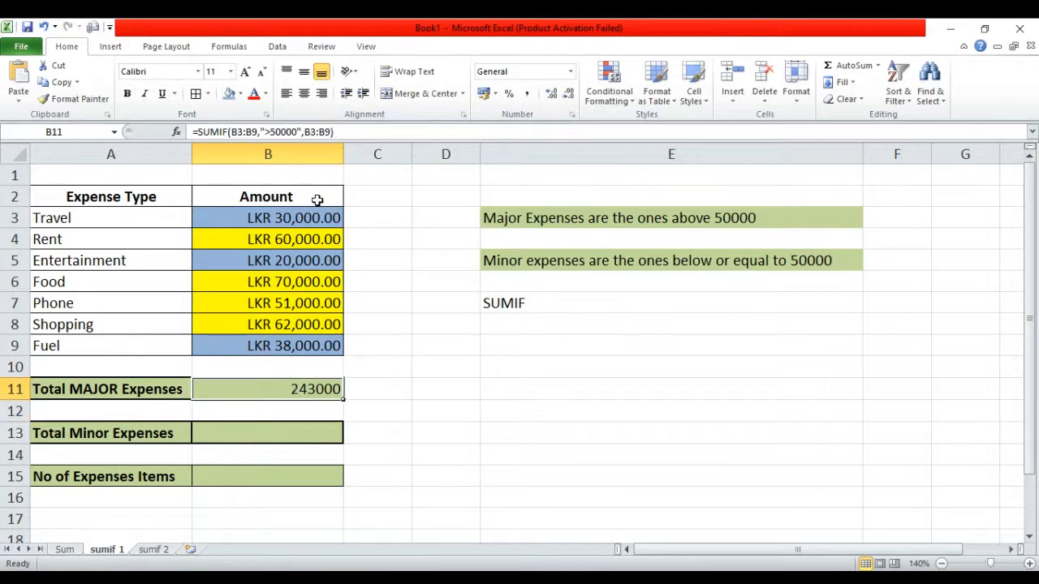
drag(317, 218, 321, 341)
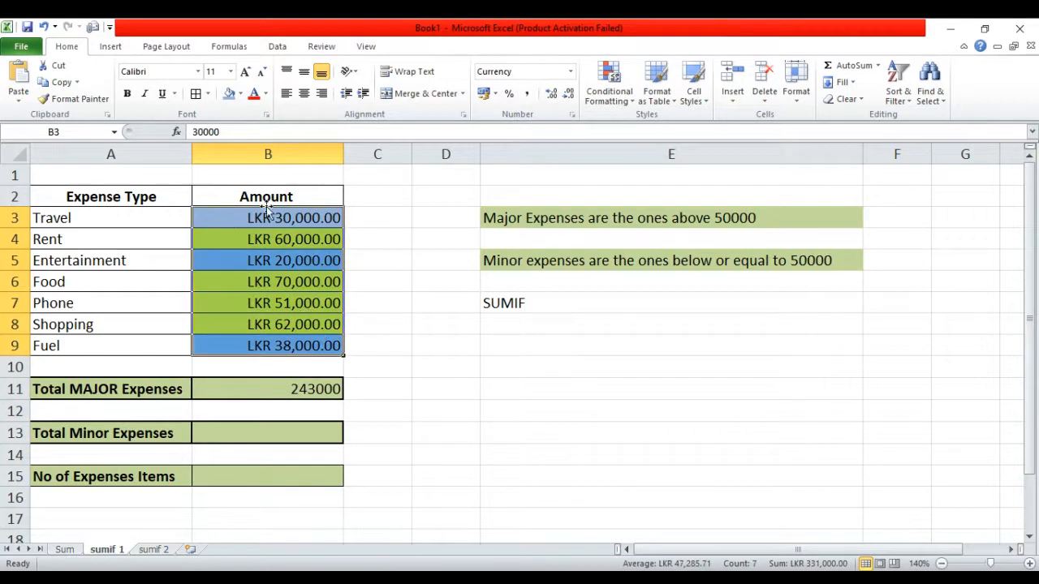
Examine the amounts above 50000 in B4, B6, B7 and B8 and compare them with the Total MAJOR Expenses cell B11.
click(322, 306)
click(316, 240)
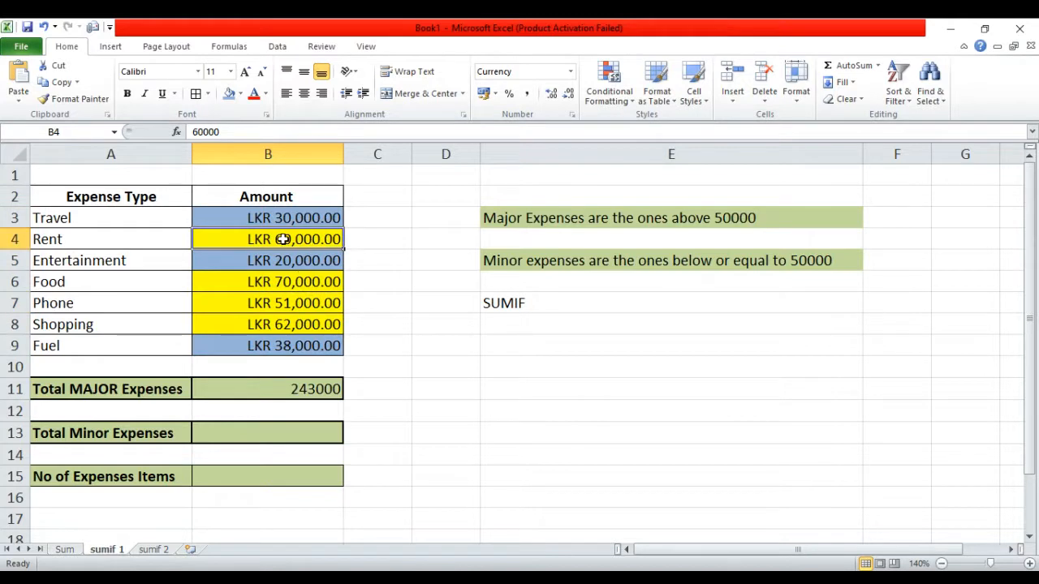
click(295, 282)
click(300, 304)
click(304, 324)
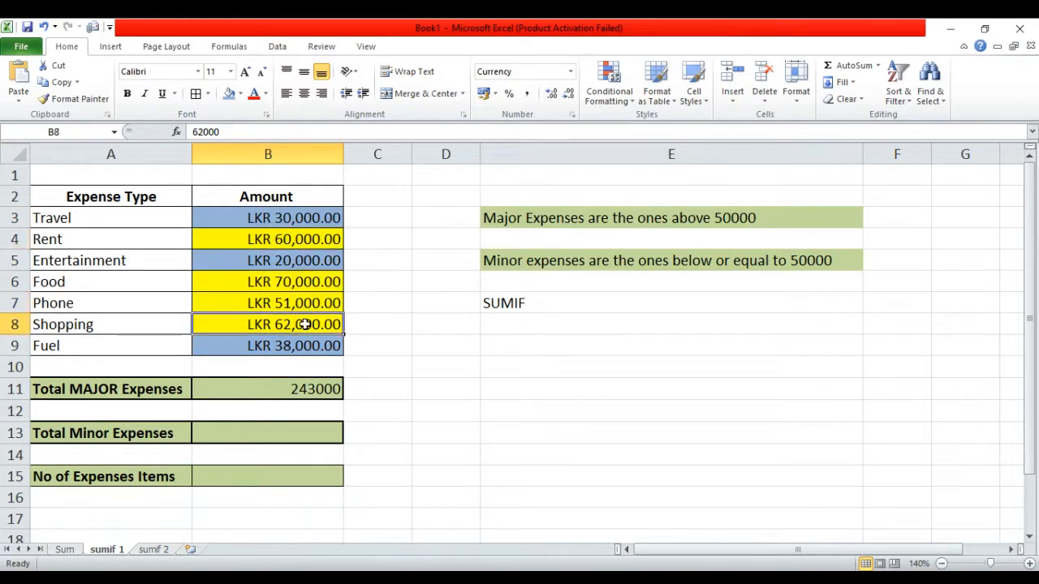
click(296, 237)
click(291, 284)
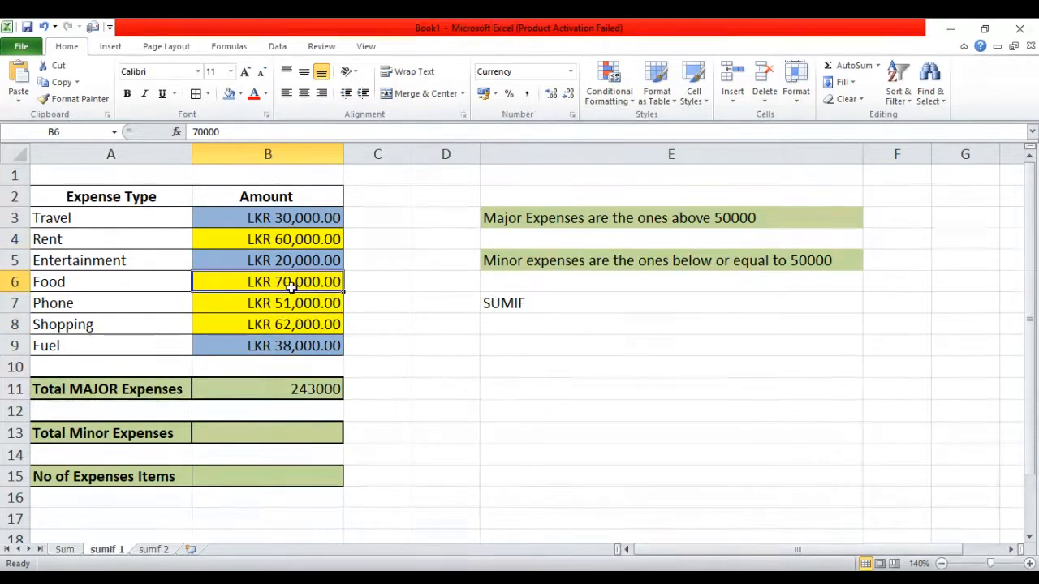
click(285, 306)
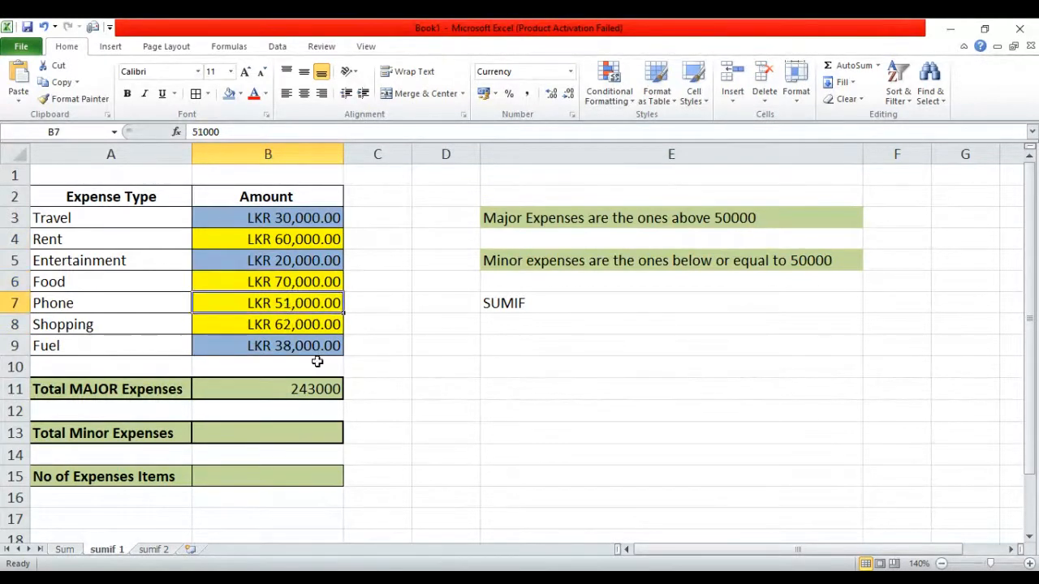
click(290, 325)
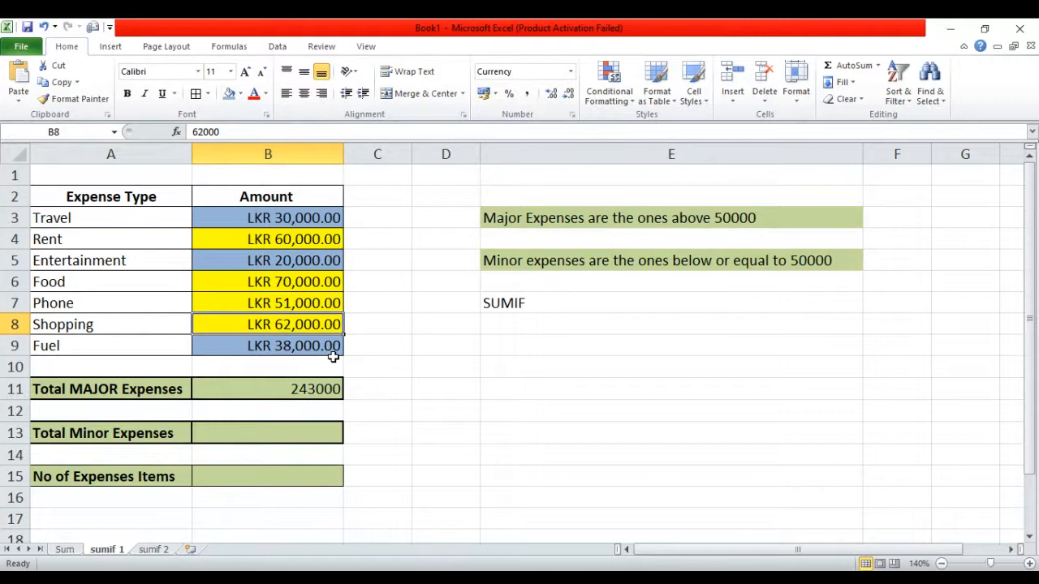
click(299, 390)
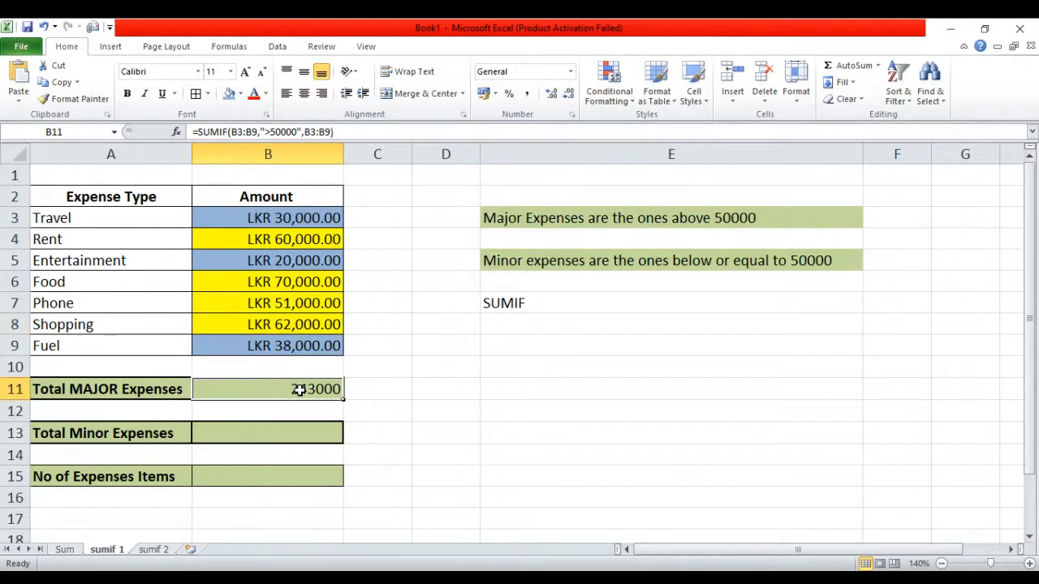
Write the major-expenses formula as a text note in E11: SUMIF ( B3:B9 , ">50000" , B3:B9).
click(532, 394)
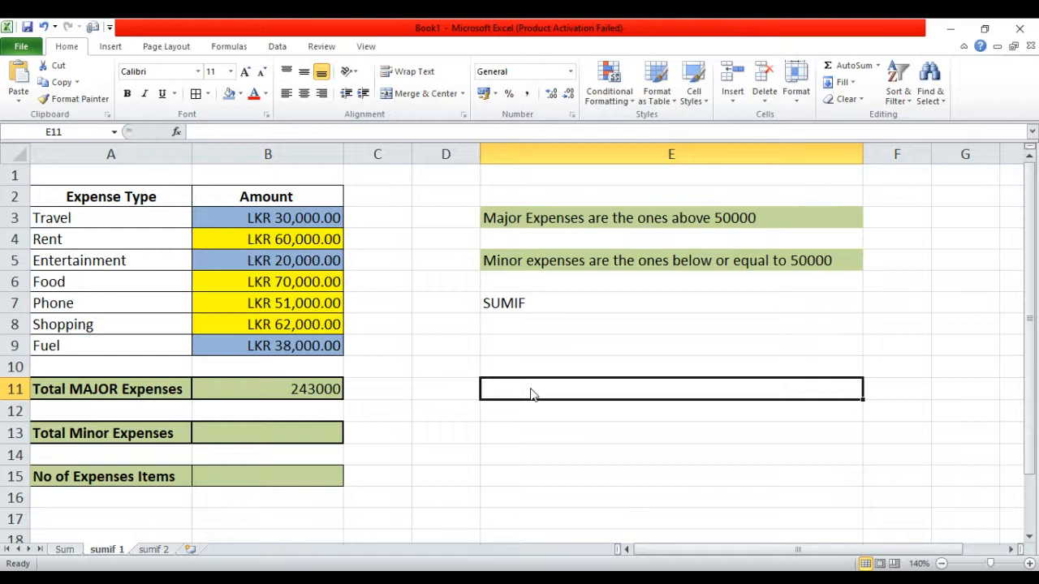
text(SUMIF)
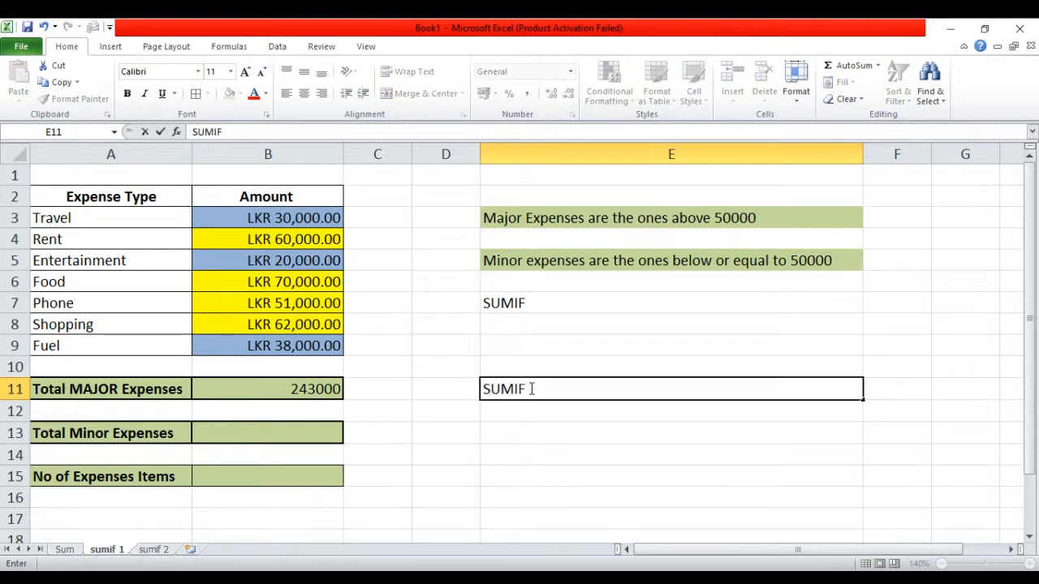
text( ( B3:B)
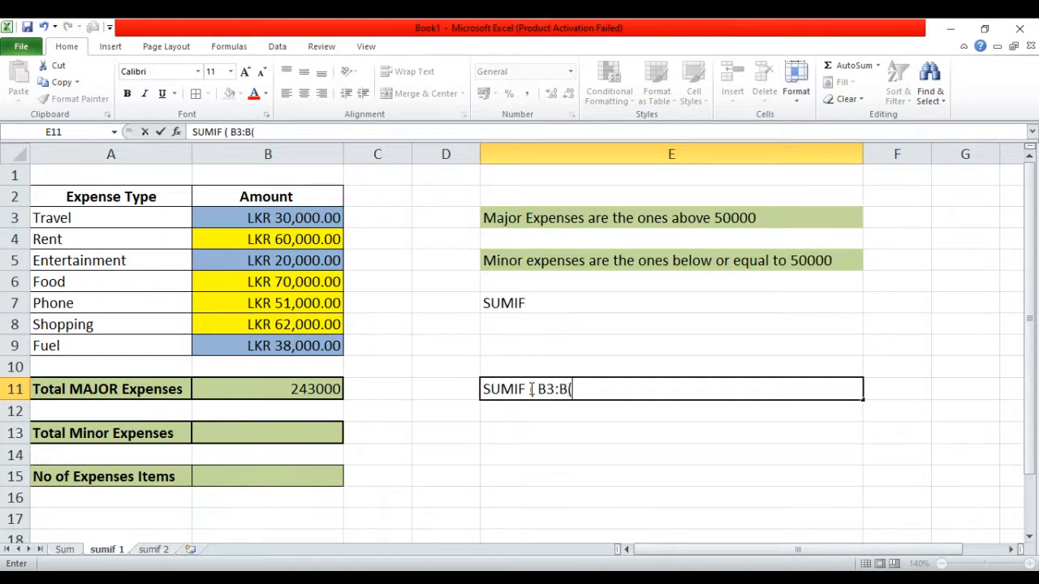
text(9 , ">50000)
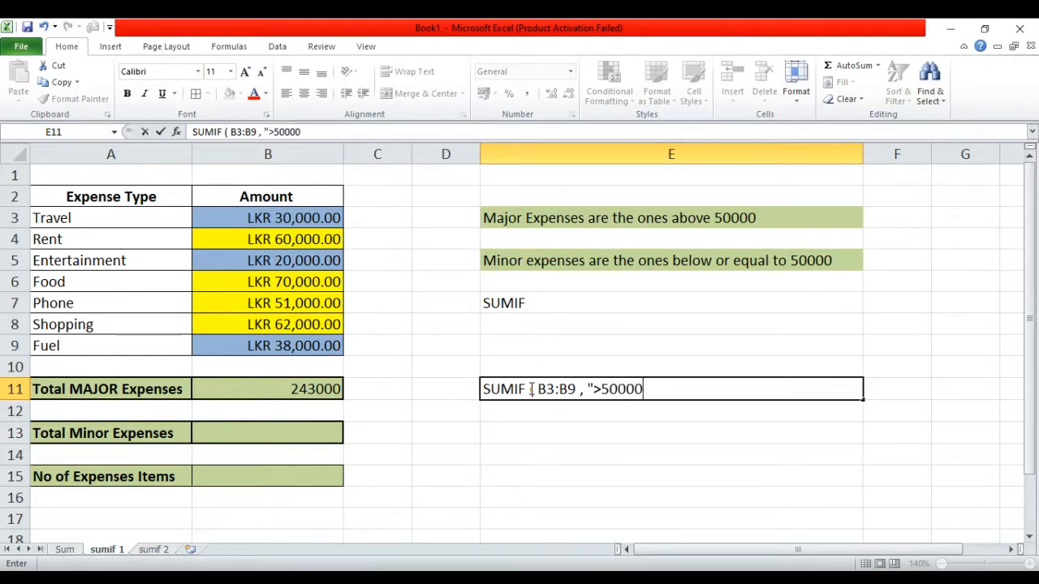
text(" , B3:B9))
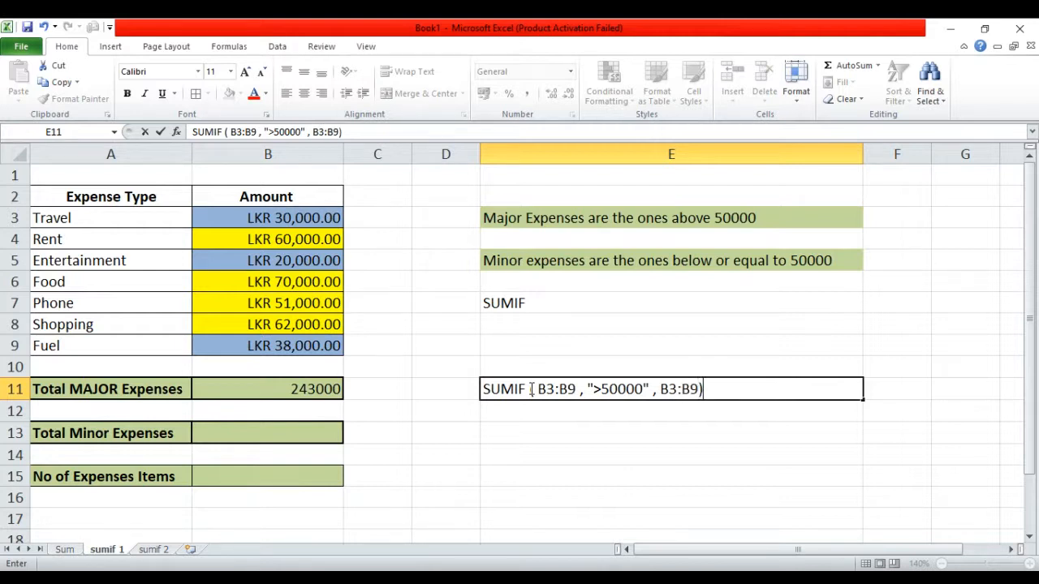
click(530, 428)
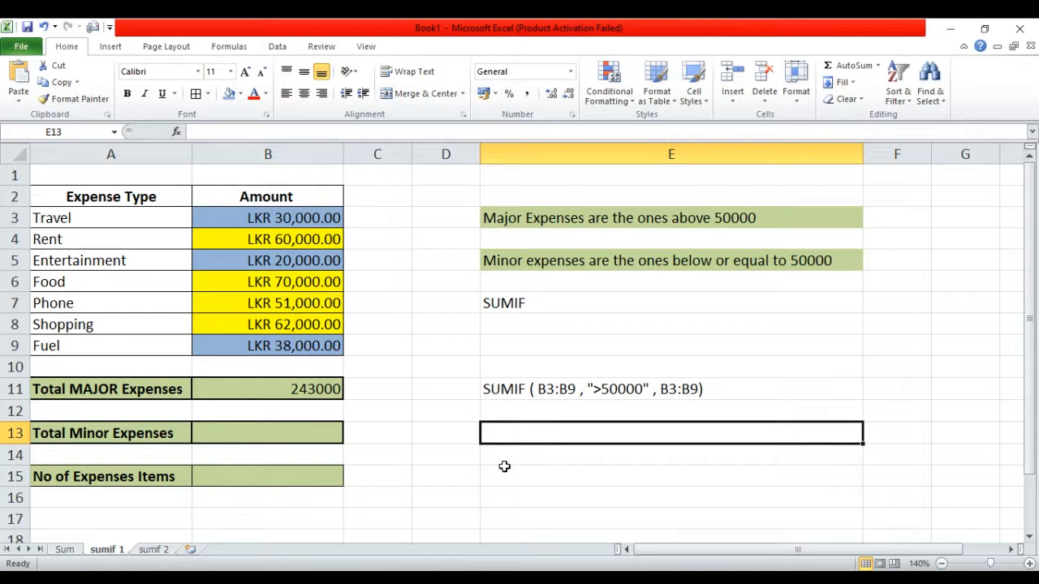
Write the minor-expenses formula as a text note in E13: SUMIF ( B3:B9 , "<=50000" , B3:B9 ).
click(272, 431)
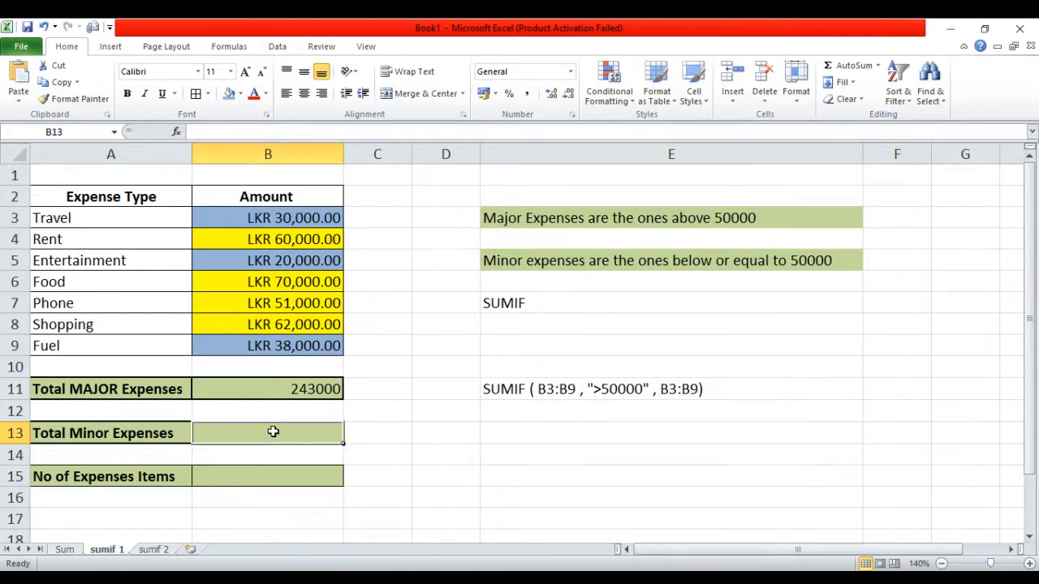
click(531, 259)
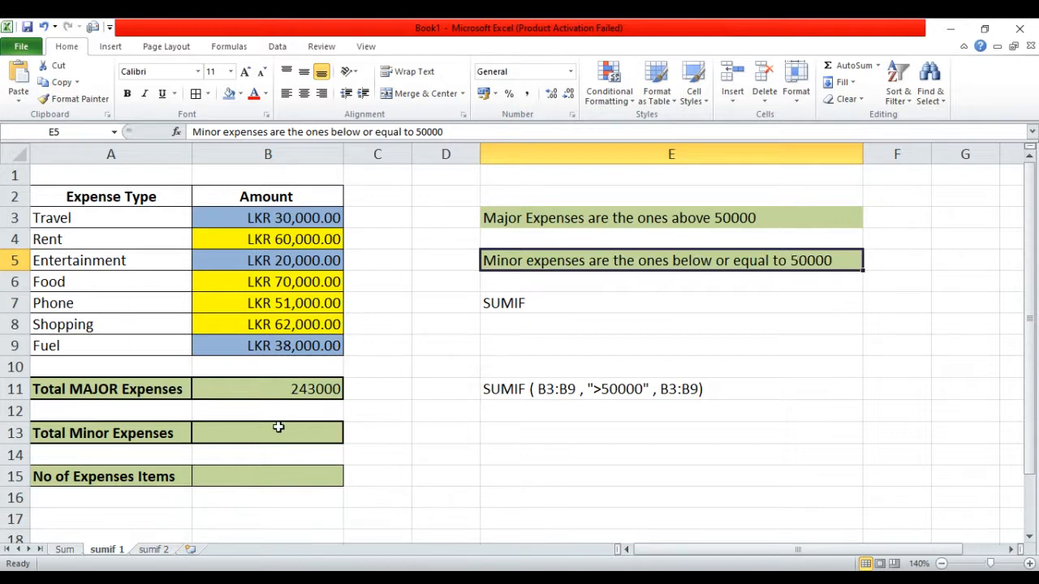
click(560, 429)
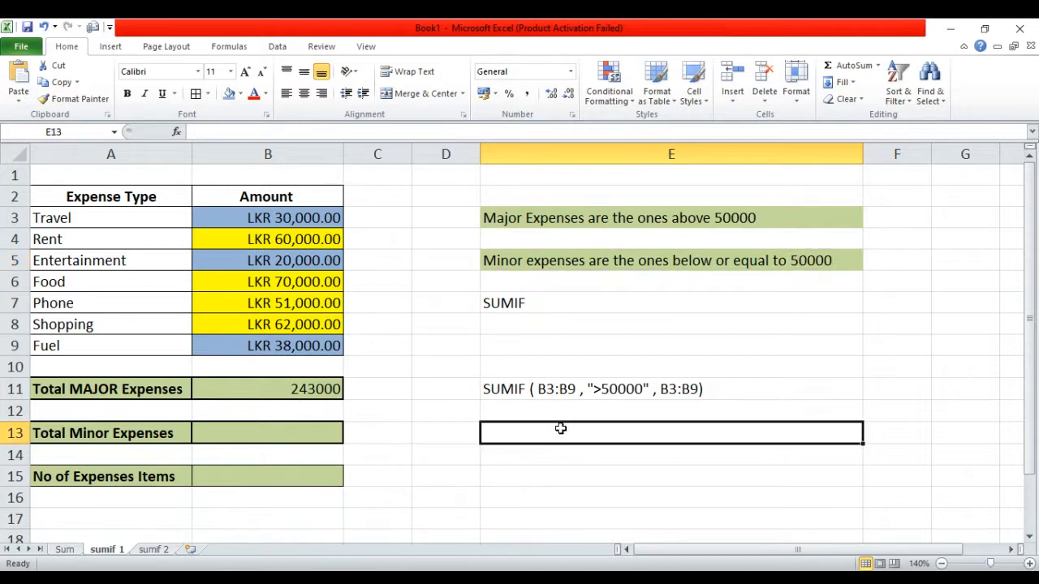
text(Su)
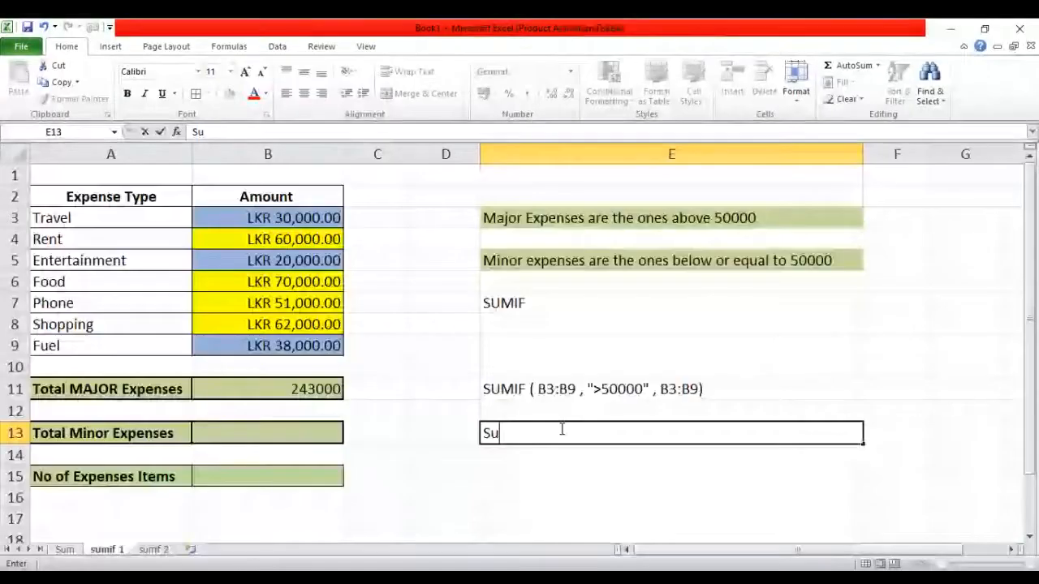
key(BackSpace)
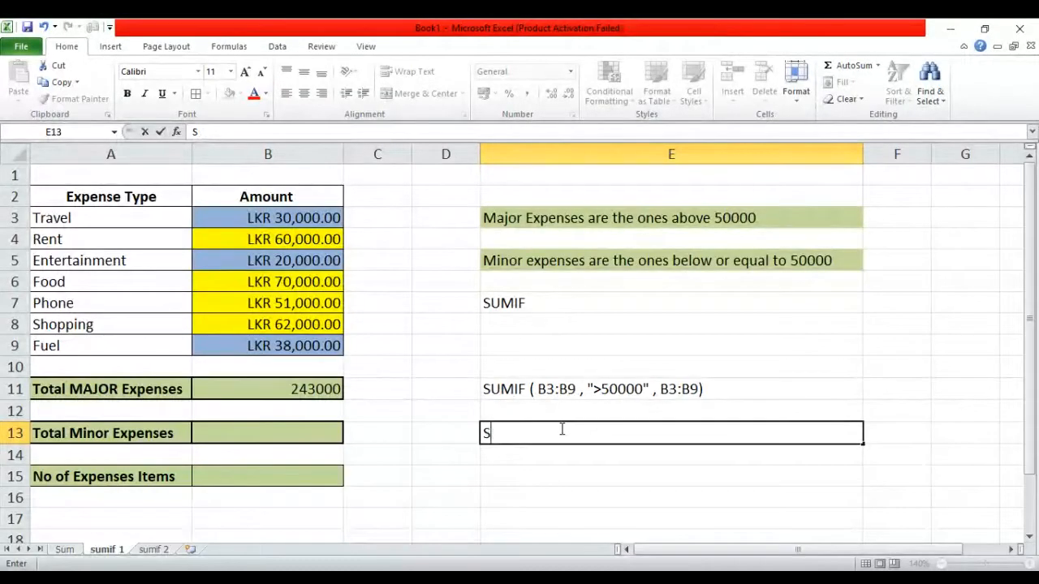
text(UMIF ()
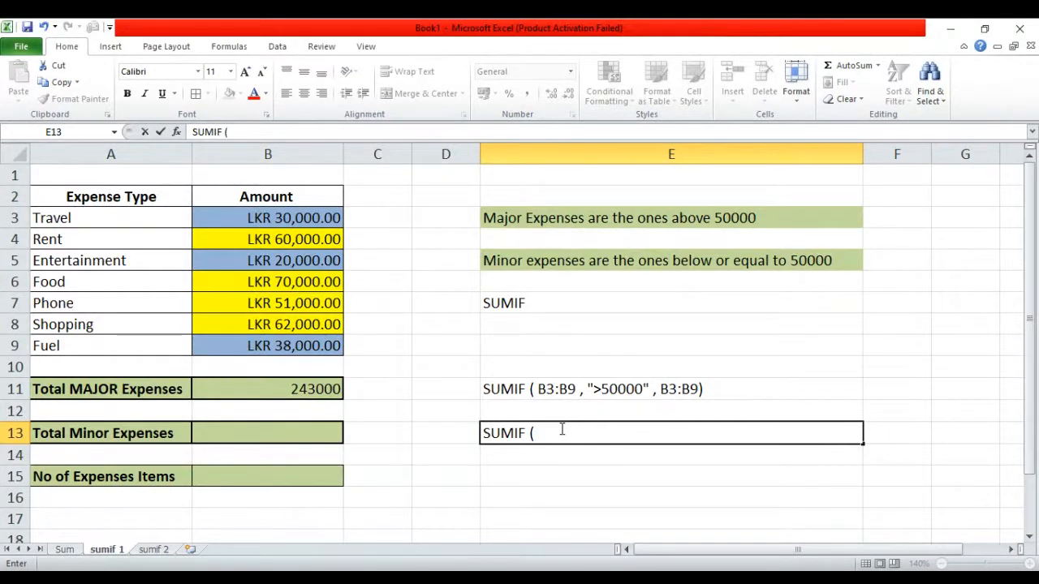
text( B3:B9 , "<=5000)
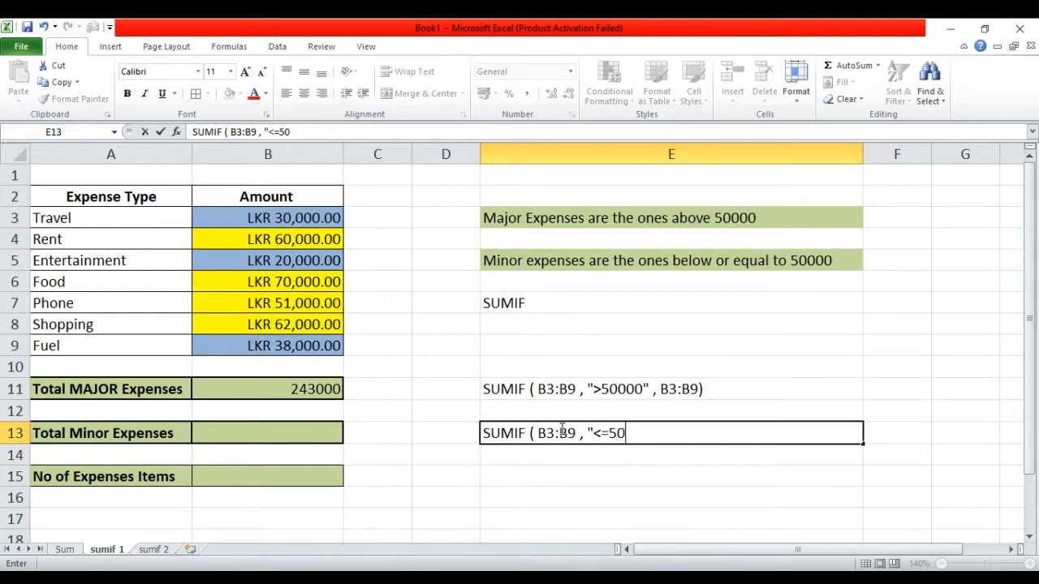
text(0")
text(, )
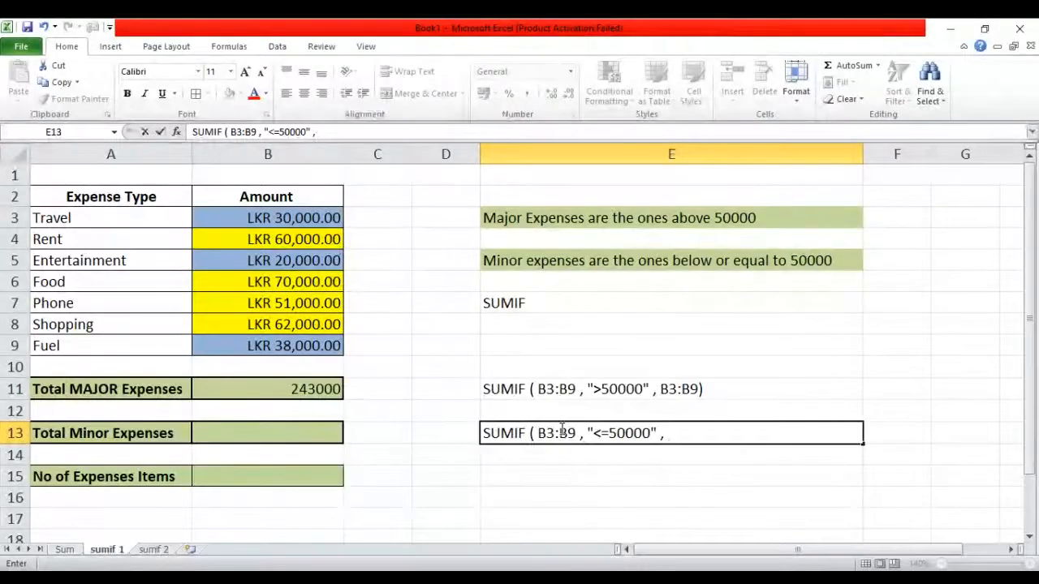
text(B3)
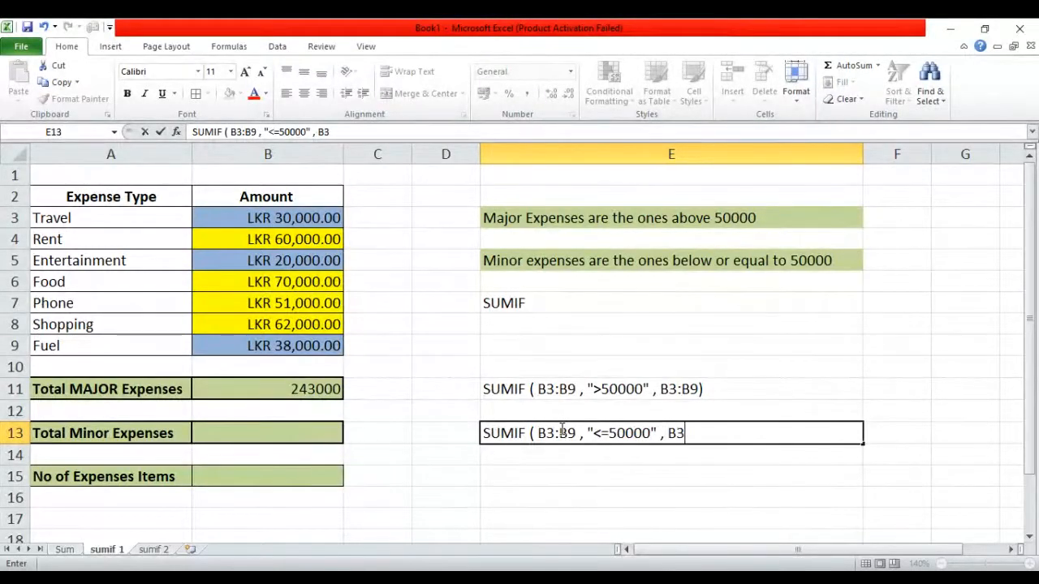
text(:B9 ))
click(563, 475)
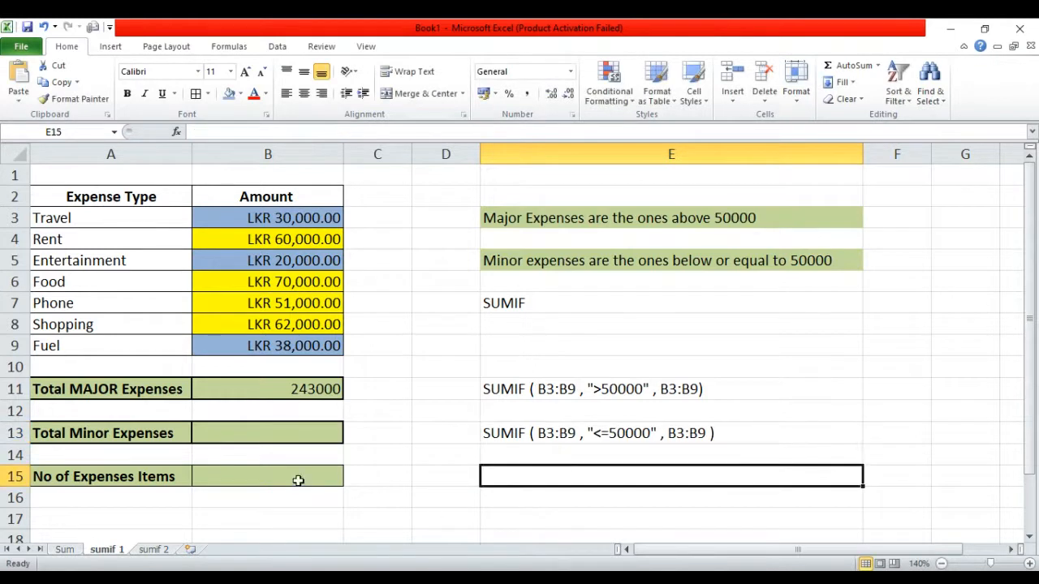
Calculate Total Minor Expenses in B13 with a SUMIF formula using range B3:B9, criteria "<=50000" and sum range B3:B9.
click(300, 432)
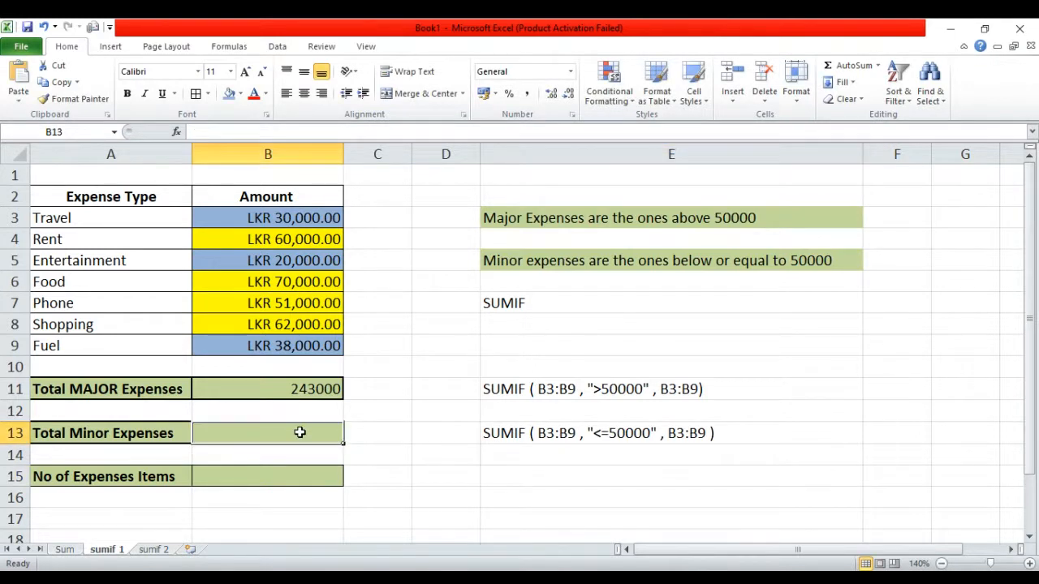
text(=sumif)
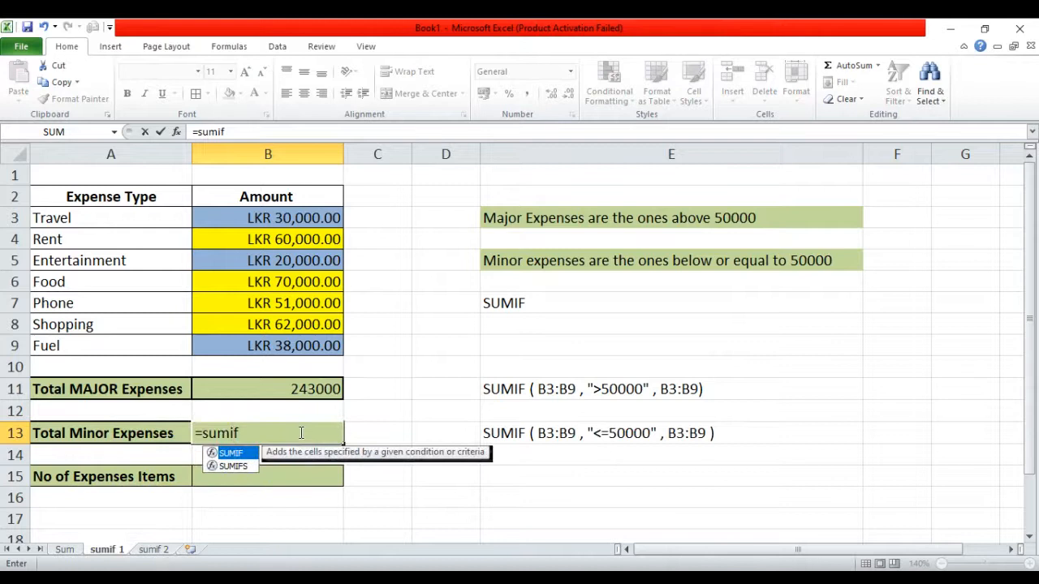
text(()
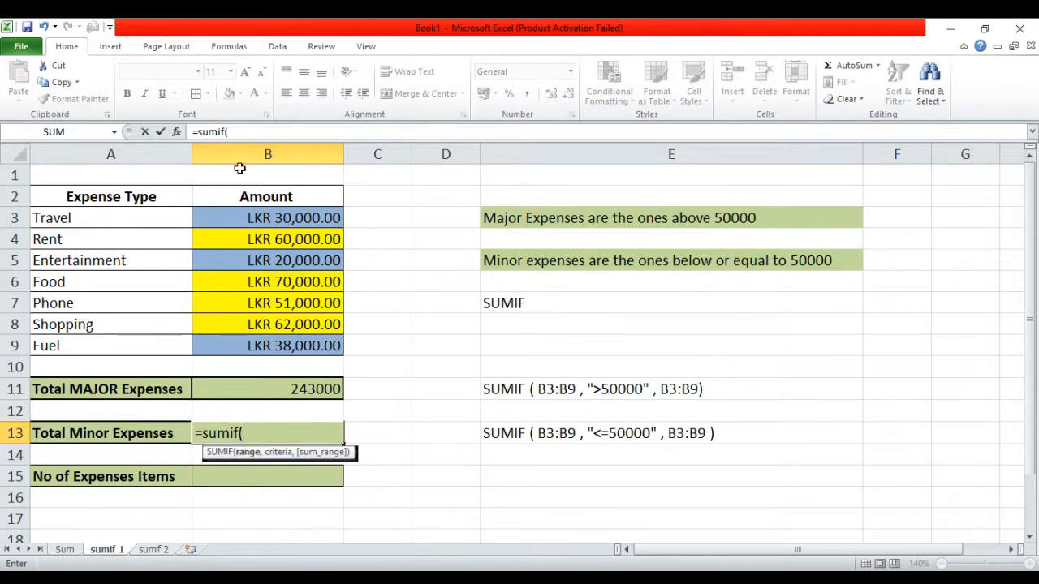
drag(250, 218, 259, 341)
text(, ")
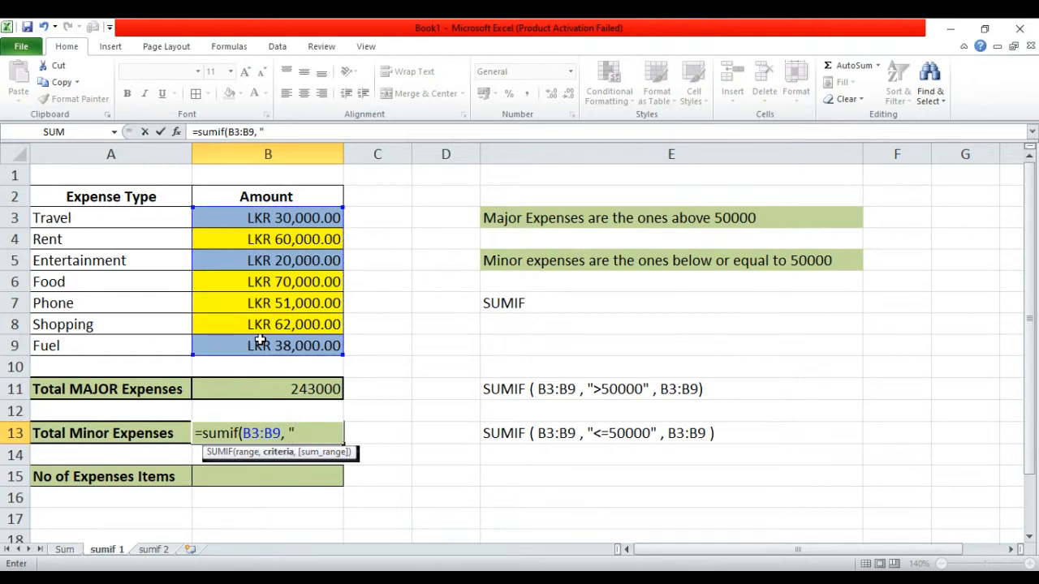
text(<=50000)
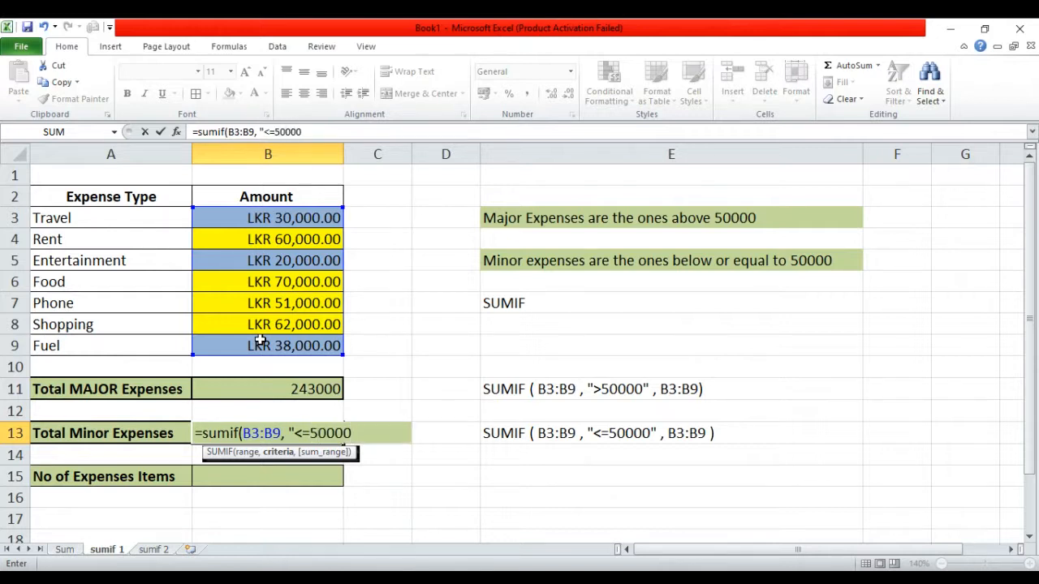
text(",)
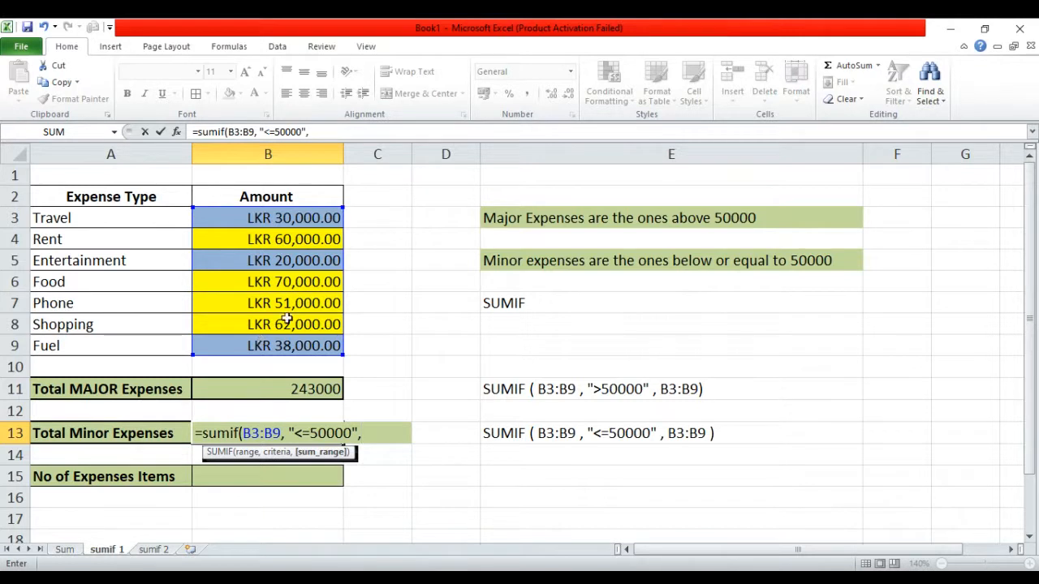
drag(299, 214, 306, 341)
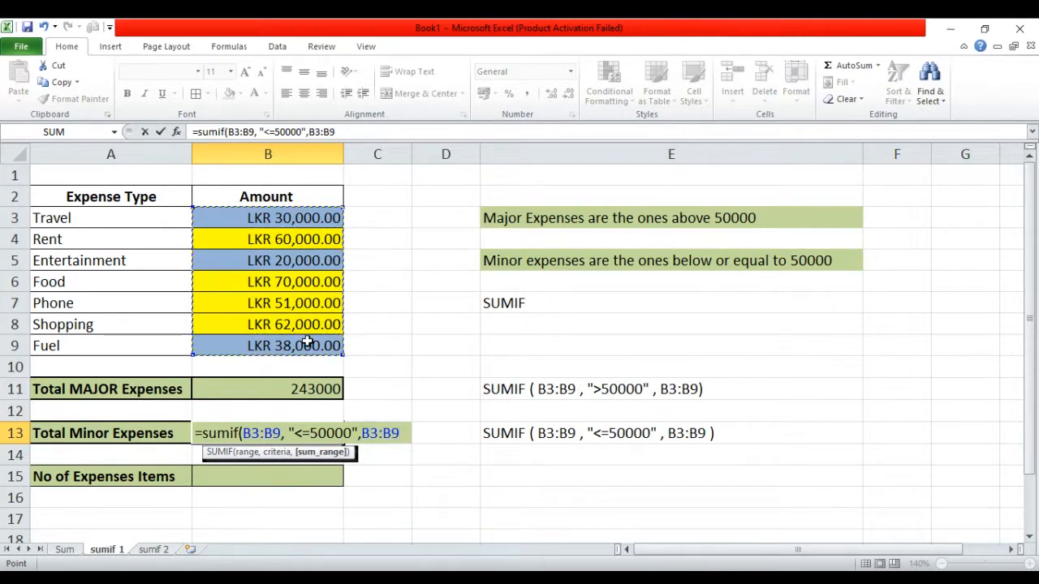
text())
key(Return)
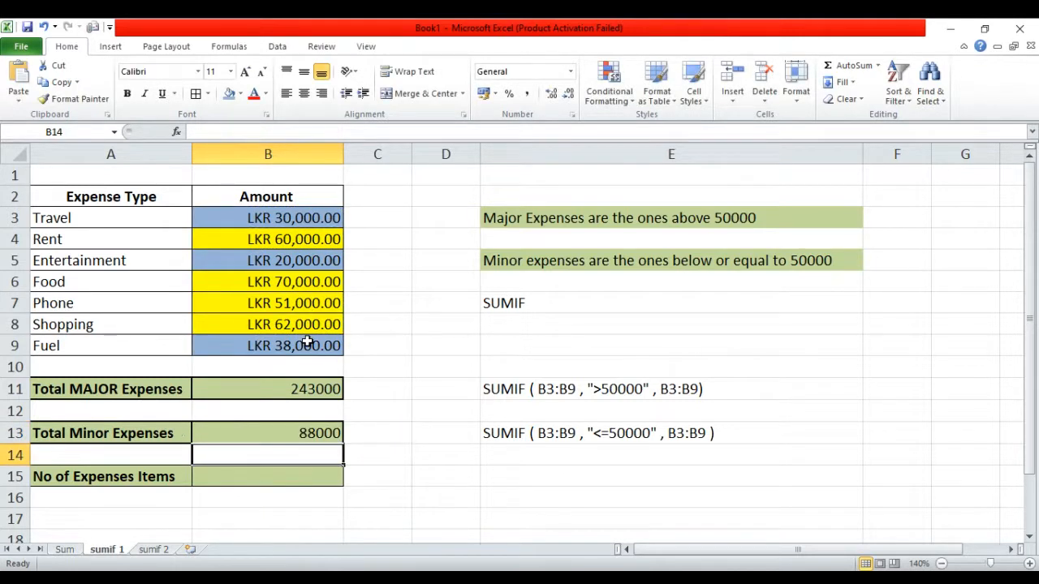
click(387, 446)
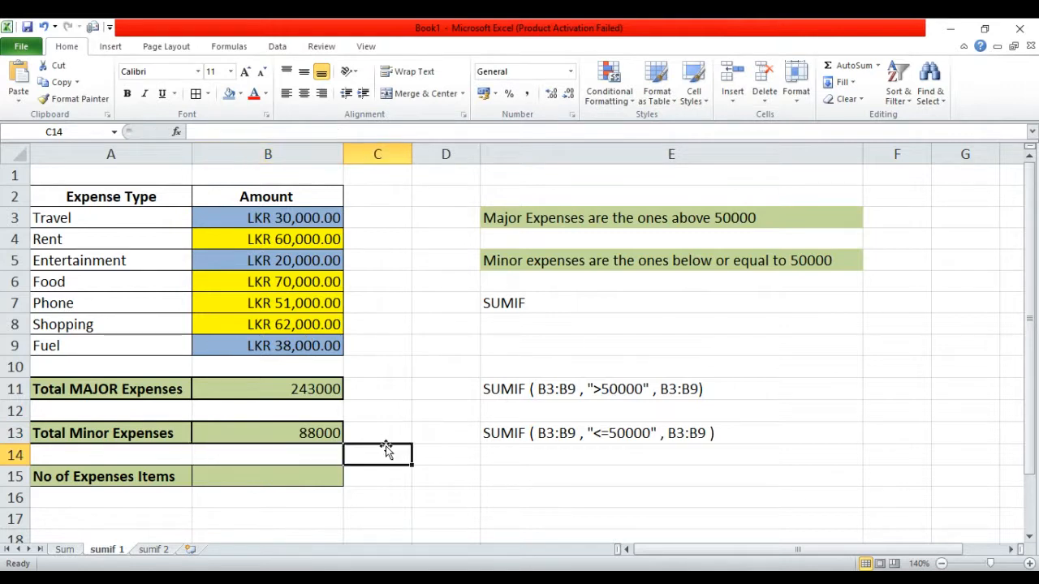
Hide row 15, which holds the No of Expenses Items label.
right_click(18, 476)
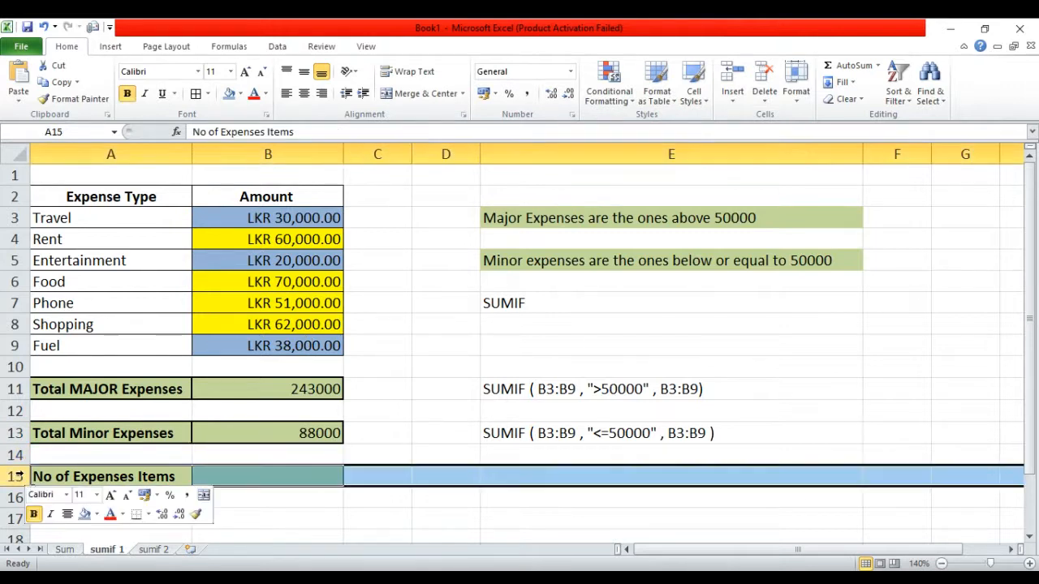
click(69, 513)
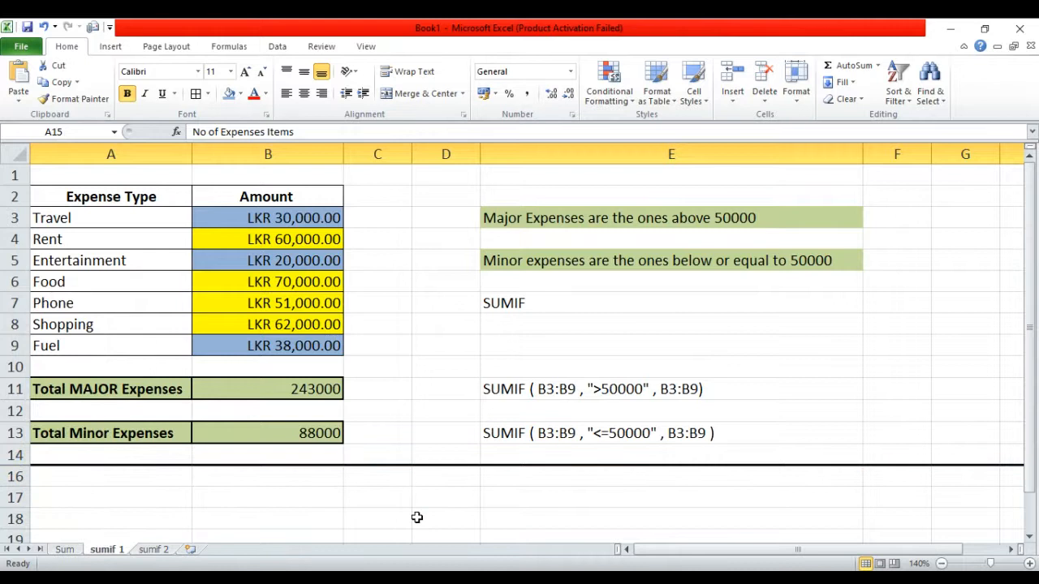
click(379, 499)
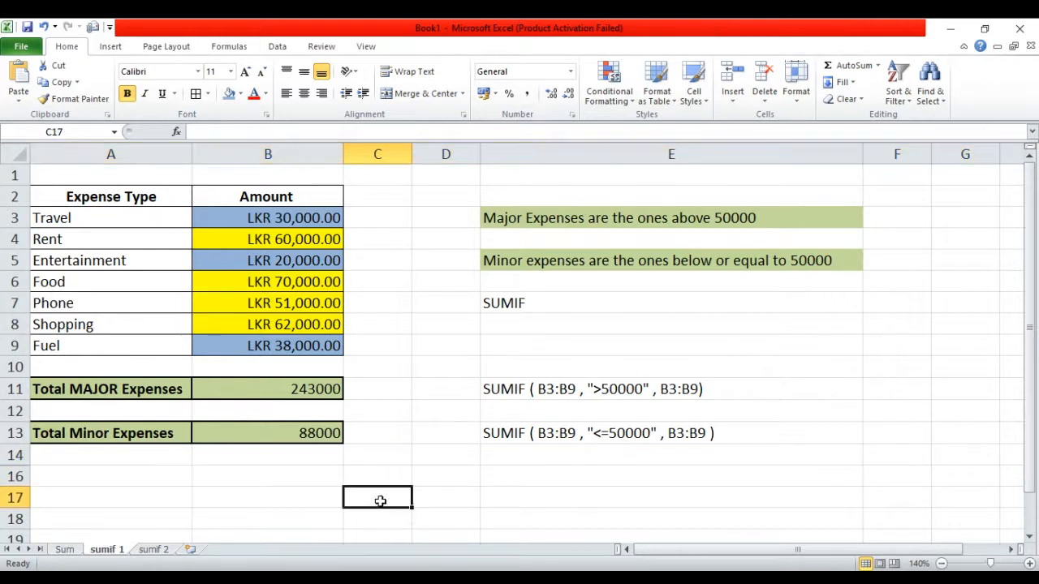